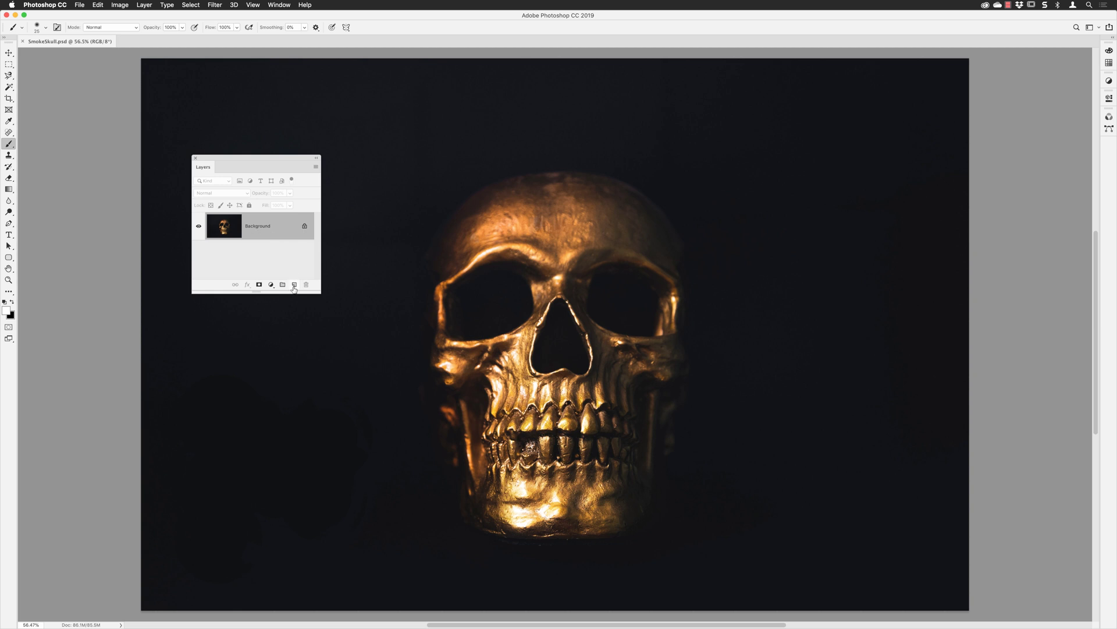
Create a new empty layer named 'Smoke right' above the skull photo.
{"action": "left_click", "coordinate": [294, 286], "text": "alt"}
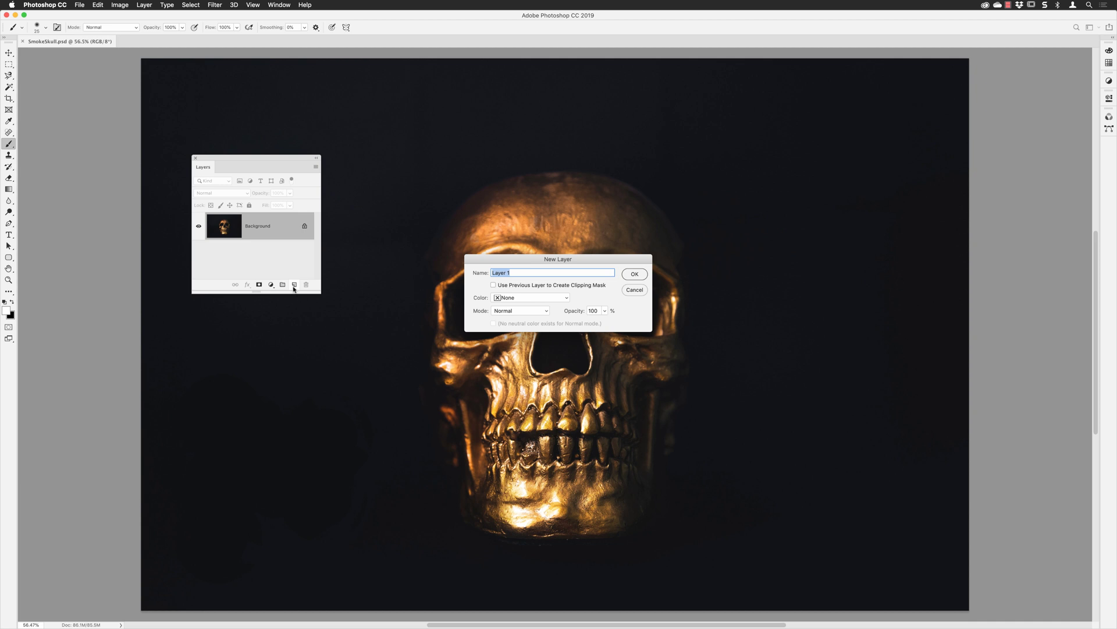
{"action": "type", "text": "Smoke right"}
{"action": "left_click", "coordinate": [631, 273]}
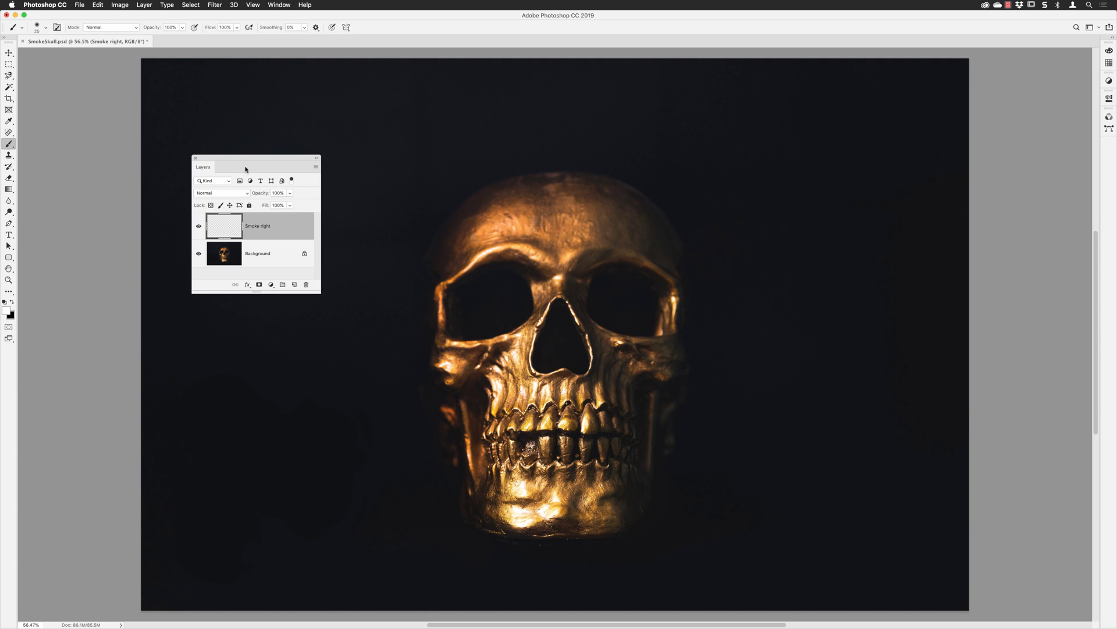
Set the Brush tool to a Soft Round tip at 450 px with 0% hardness.
{"action": "right_click", "coordinate": [10, 144]}
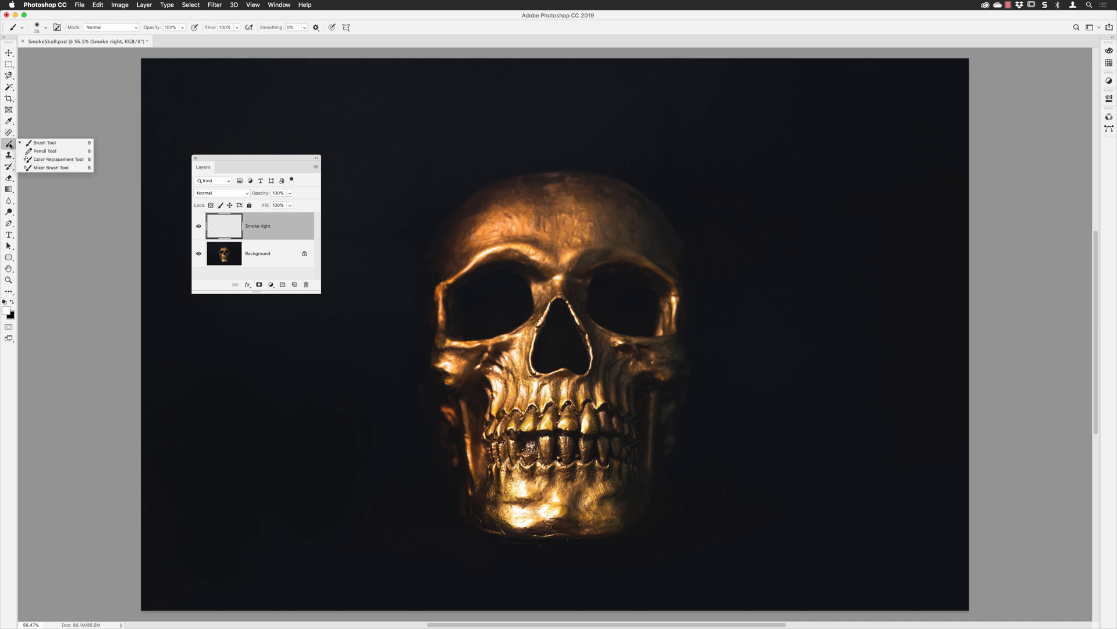
{"action": "left_click", "coordinate": [45, 145]}
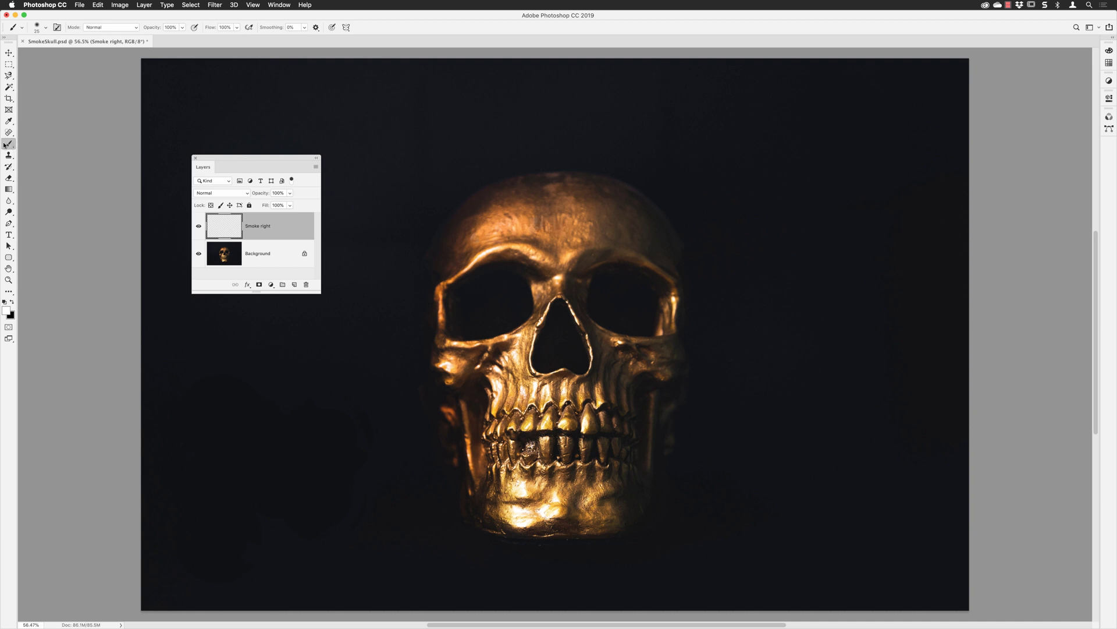
{"action": "left_click", "coordinate": [45, 28]}
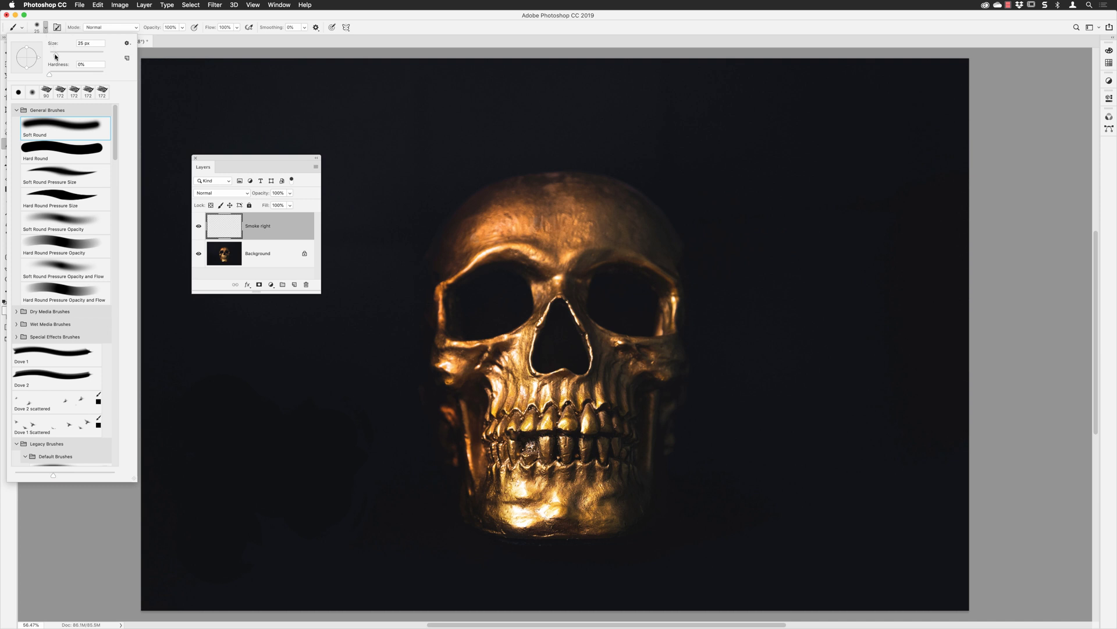
{"action": "left_click", "coordinate": [82, 44]}
{"action": "type", "text": "400"}
{"action": "left_click_drag", "start_coordinate": [90, 45], "coordinate": [74, 44]}
{"action": "type", "text": "450"}
{"action": "key", "text": "Return"}
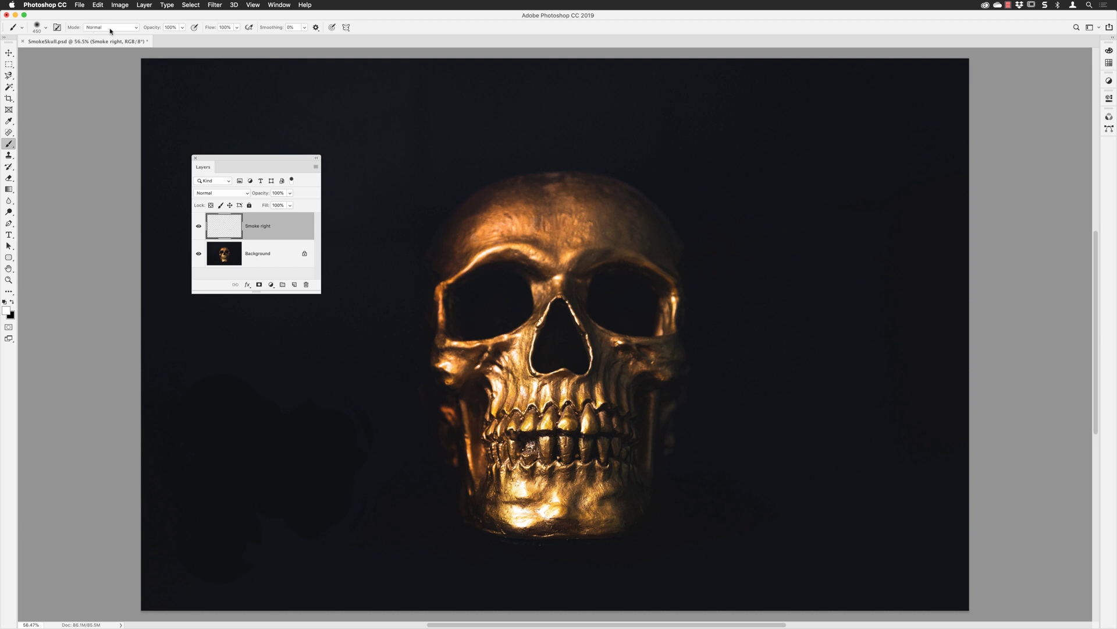
With airbrush on, paint a soft white S-curved stroke from the right eye socket to the upper right.
{"action": "left_click", "coordinate": [247, 28]}
{"action": "left_click", "coordinate": [617, 308]}
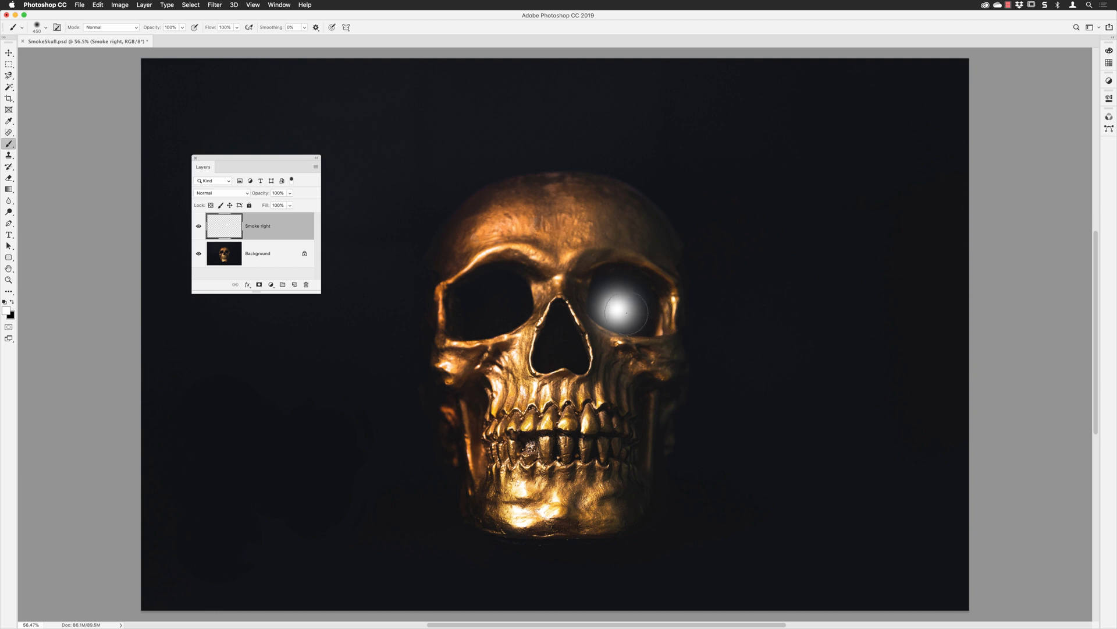
{"action": "mouse_move", "coordinate": [626, 312]}
{"action": "left_mouse_down"}
{"action": "mouse_move", "coordinate": [675, 320]}
{"action": "mouse_move", "coordinate": [705, 300]}
{"action": "mouse_move", "coordinate": [725, 192]}
{"action": "mouse_move", "coordinate": [789, 128]}
{"action": "left_mouse_up"}
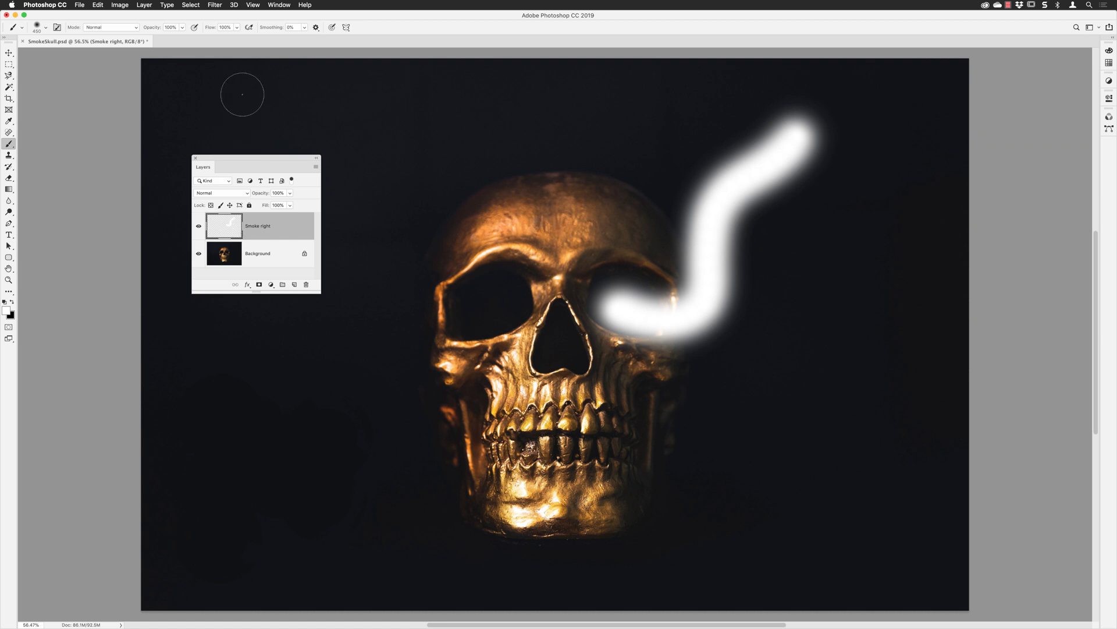
Run Filter > Liquify on the smoke stroke layer and maximize the Liquify window.
{"action": "left_click", "coordinate": [221, 5]}
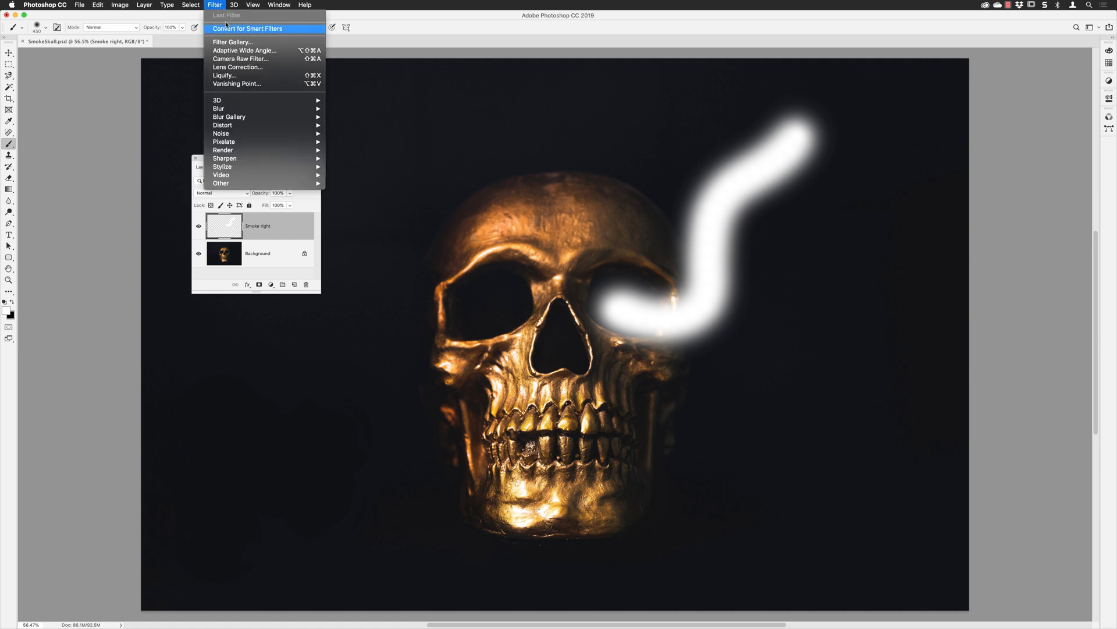
{"action": "left_click", "coordinate": [229, 75]}
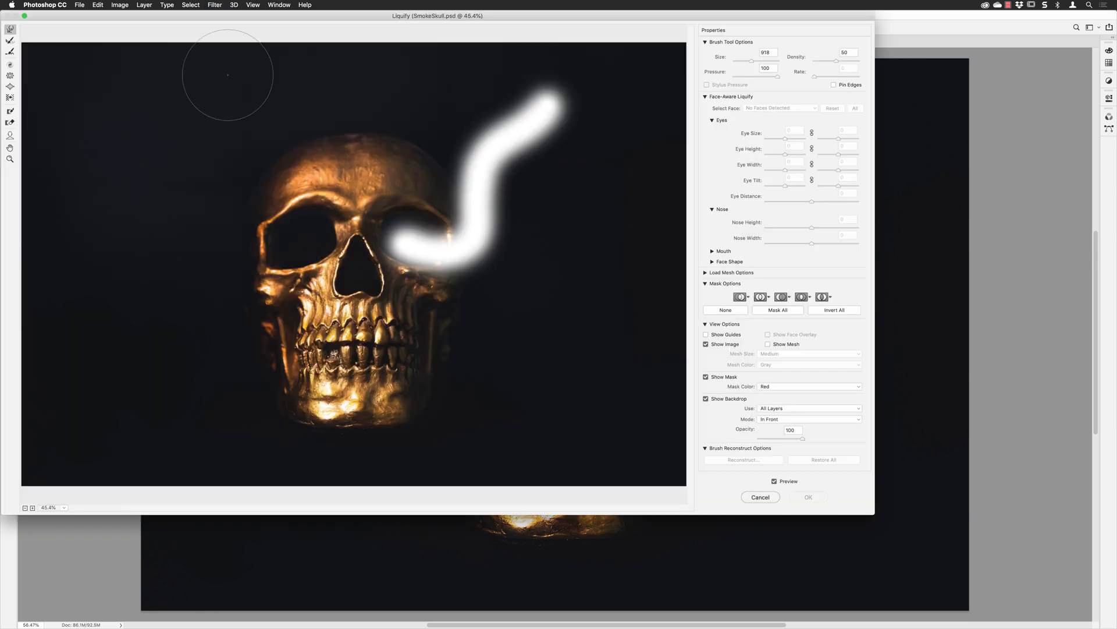
{"action": "left_click", "coordinate": [24, 16]}
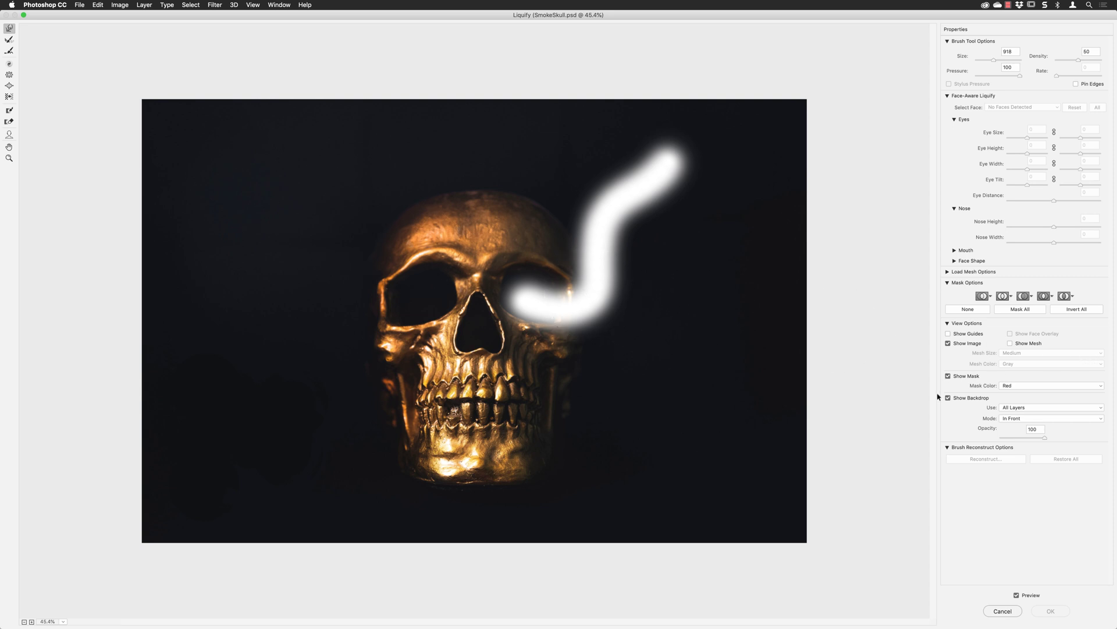
Set the Liquify backdrop to the Background layer in Behind mode.
{"action": "left_click", "coordinate": [1007, 410]}
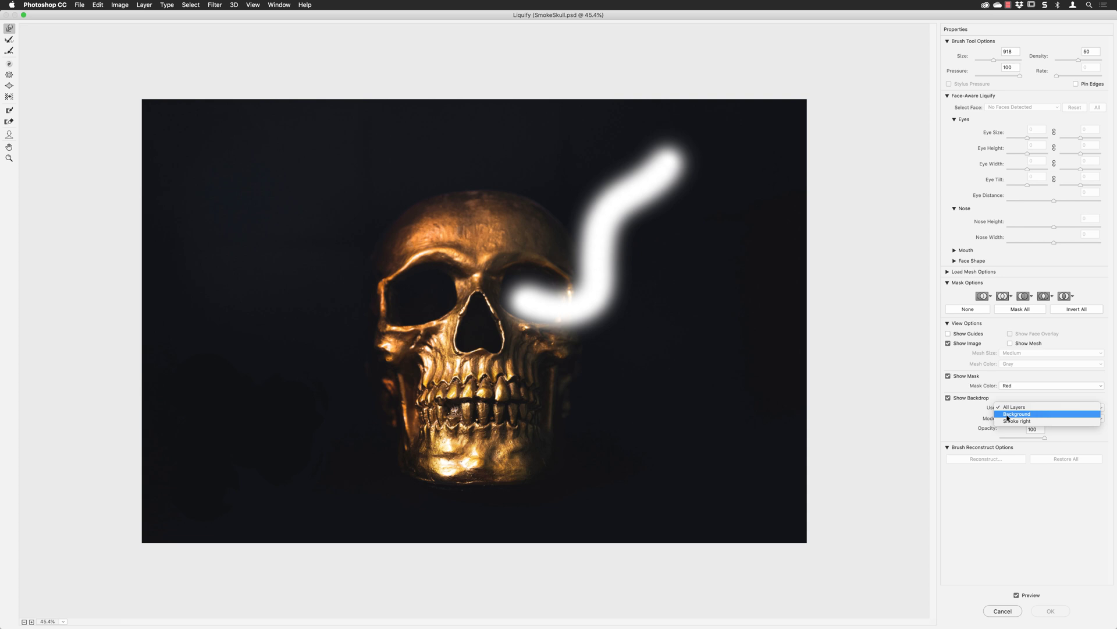
{"action": "left_click", "coordinate": [1008, 415]}
{"action": "left_click", "coordinate": [949, 398]}
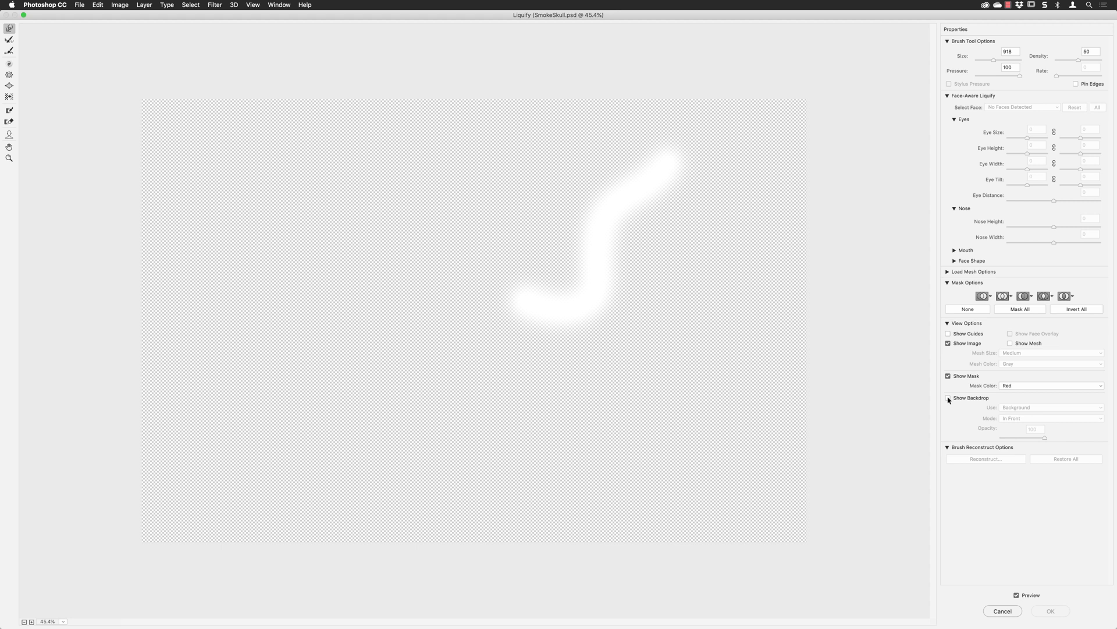
{"action": "left_click", "coordinate": [949, 398]}
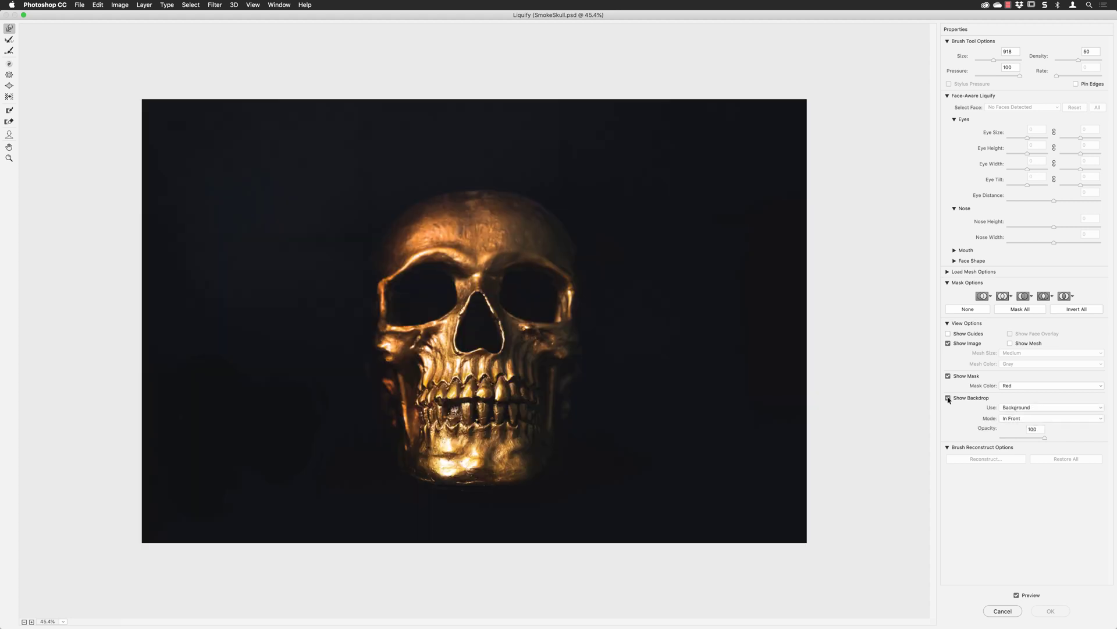
{"action": "left_click", "coordinate": [1017, 422]}
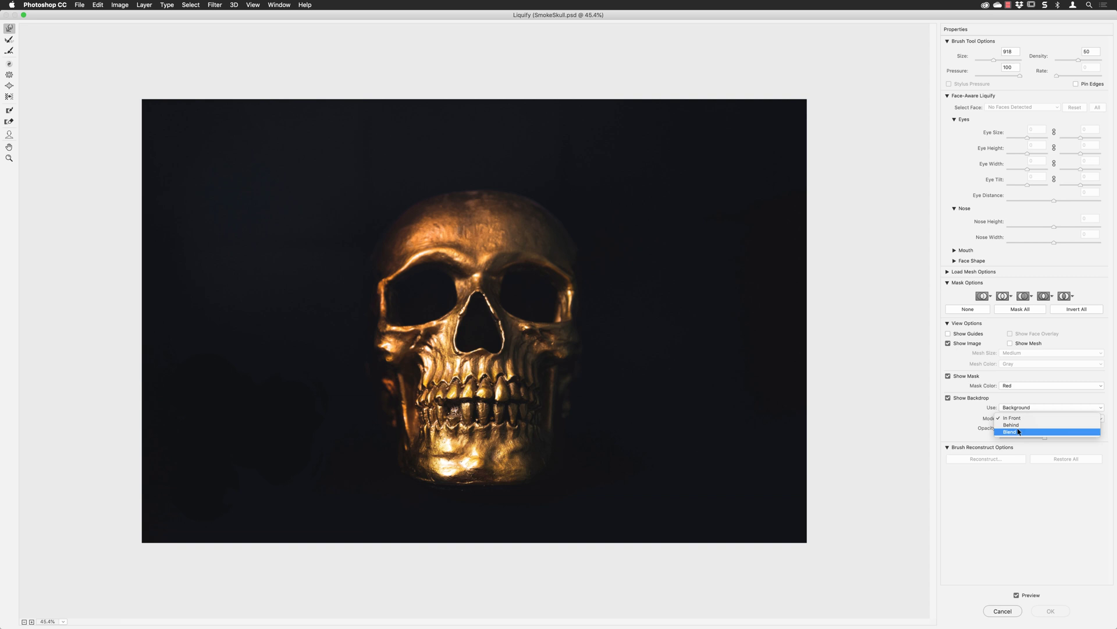
{"action": "left_click", "coordinate": [1016, 427]}
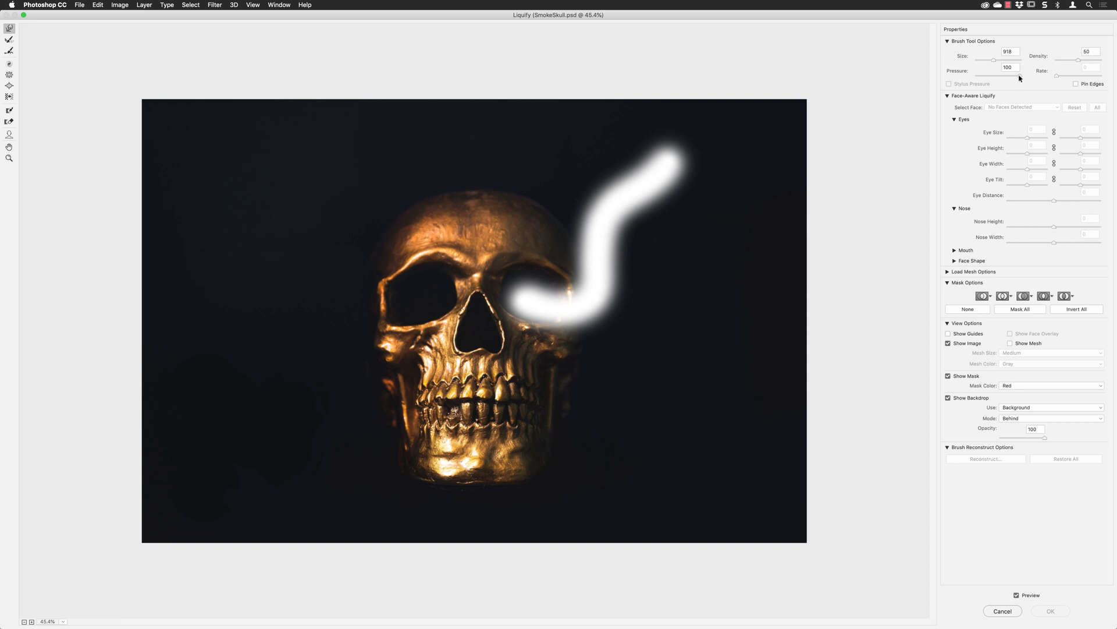
With Forward Warp pressure 60, swirl the stroke into smoke curls above the eye and apply.
{"action": "left_click_drag", "start_coordinate": [1019, 78], "coordinate": [1003, 78]}
{"action": "left_click", "coordinate": [562, 292]}
{"action": "mouse_move", "coordinate": [563, 293]}
{"action": "left_mouse_down"}
{"action": "mouse_move", "coordinate": [567, 317]}
{"action": "mouse_move", "coordinate": [578, 291]}
{"action": "mouse_move", "coordinate": [605, 273]}
{"action": "left_mouse_up"}
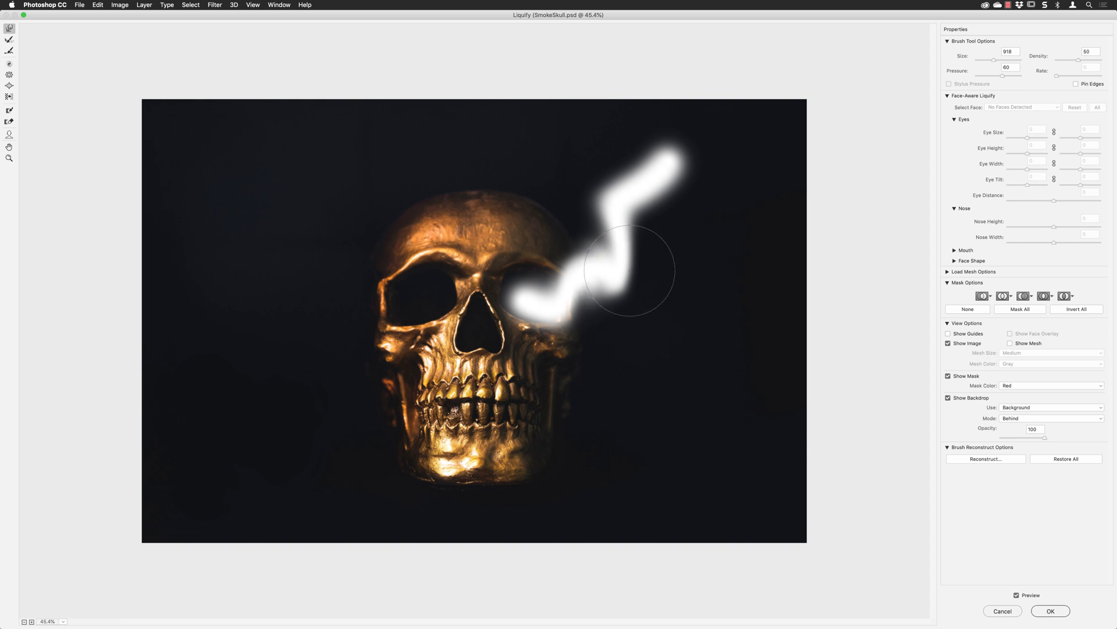
{"action": "mouse_move", "coordinate": [636, 299]}
{"action": "left_mouse_down"}
{"action": "mouse_move", "coordinate": [641, 241]}
{"action": "mouse_move", "coordinate": [663, 295]}
{"action": "mouse_move", "coordinate": [673, 240]}
{"action": "mouse_move", "coordinate": [631, 201]}
{"action": "mouse_move", "coordinate": [756, 121]}
{"action": "mouse_move", "coordinate": [644, 148]}
{"action": "mouse_move", "coordinate": [661, 136]}
{"action": "mouse_move", "coordinate": [629, 221]}
{"action": "mouse_move", "coordinate": [659, 119]}
{"action": "mouse_move", "coordinate": [727, 188]}
{"action": "mouse_move", "coordinate": [738, 75]}
{"action": "left_mouse_up"}
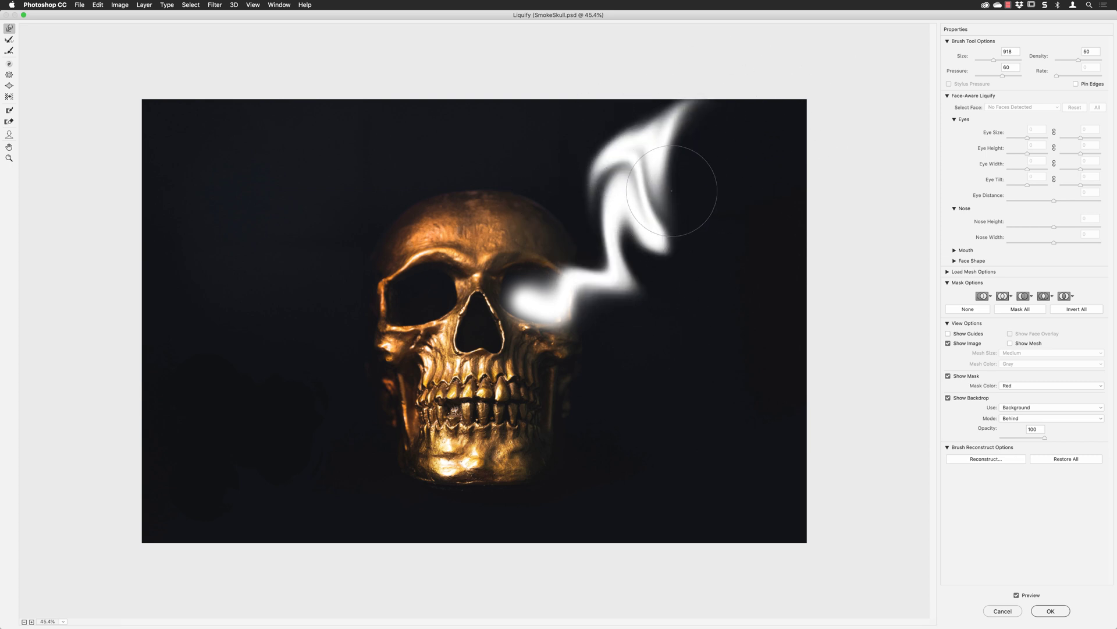
{"action": "mouse_move", "coordinate": [673, 175]}
{"action": "left_mouse_down"}
{"action": "mouse_move", "coordinate": [609, 152]}
{"action": "mouse_move", "coordinate": [696, 173]}
{"action": "mouse_move", "coordinate": [607, 209]}
{"action": "mouse_move", "coordinate": [778, 72]}
{"action": "left_mouse_up"}
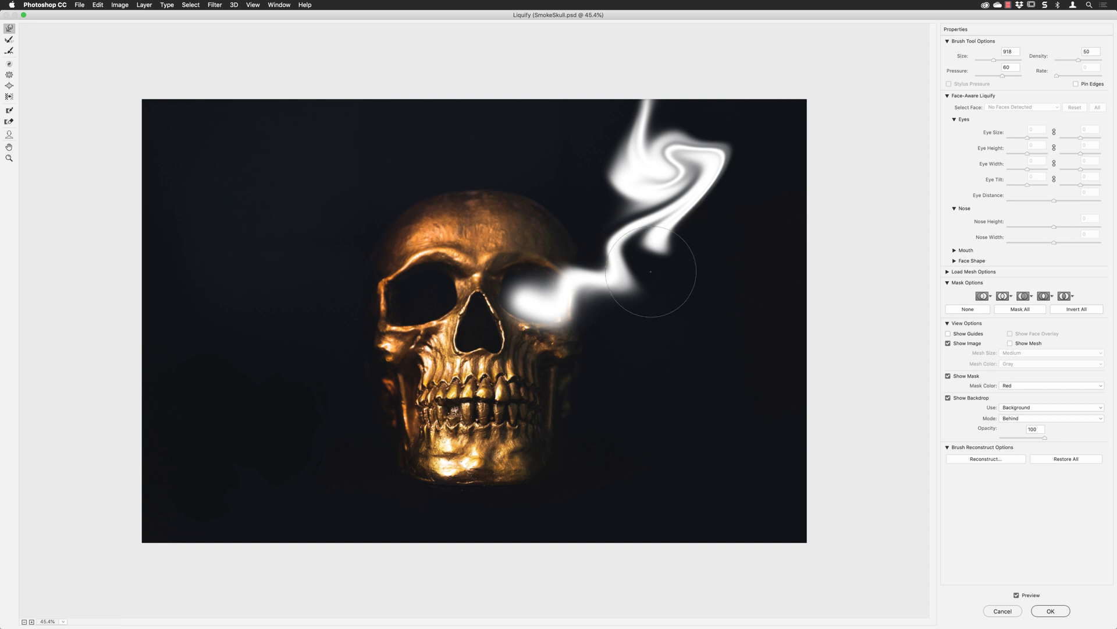
{"action": "left_click", "coordinate": [1053, 611]}
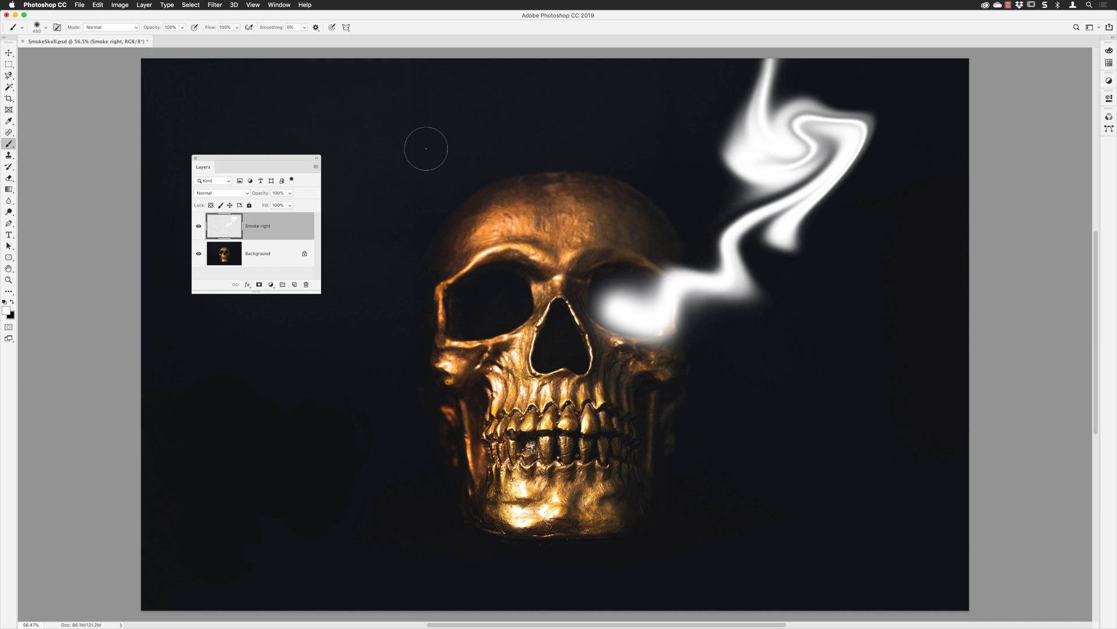
Fade the Liquify result on the Smoke right layer to 50% opacity.
{"action": "left_click", "coordinate": [105, 7]}
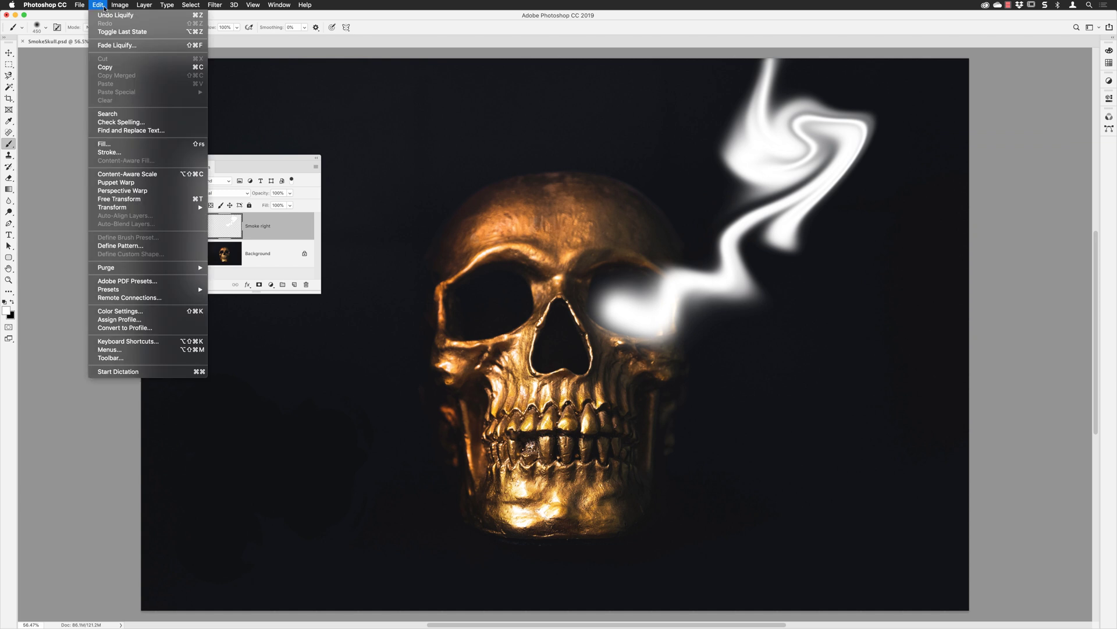
{"action": "left_click", "coordinate": [106, 50]}
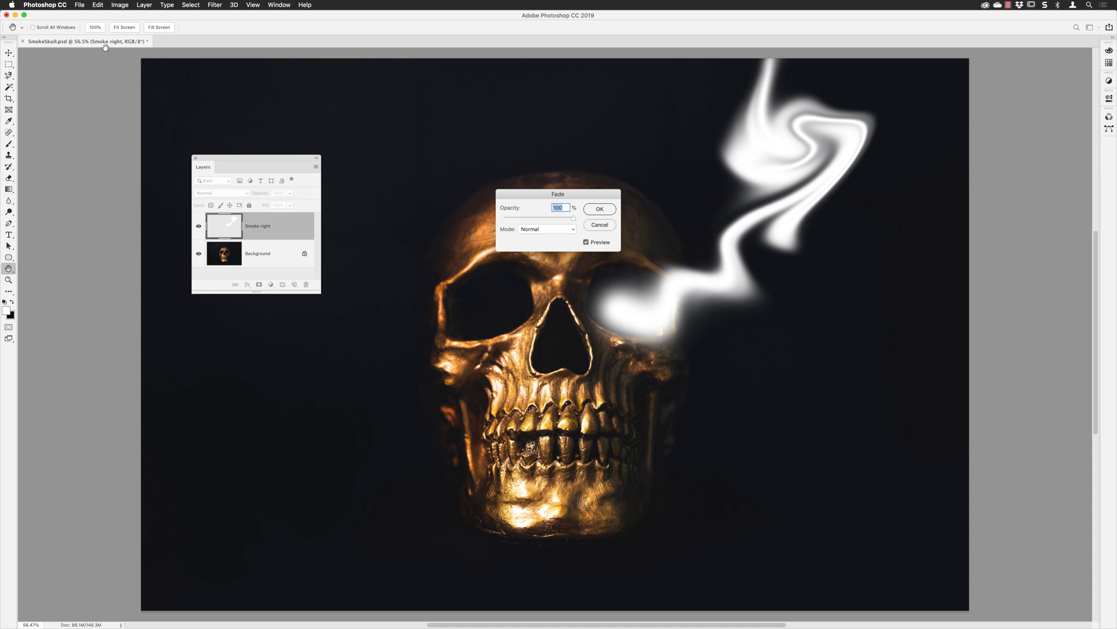
{"action": "type", "text": "50"}
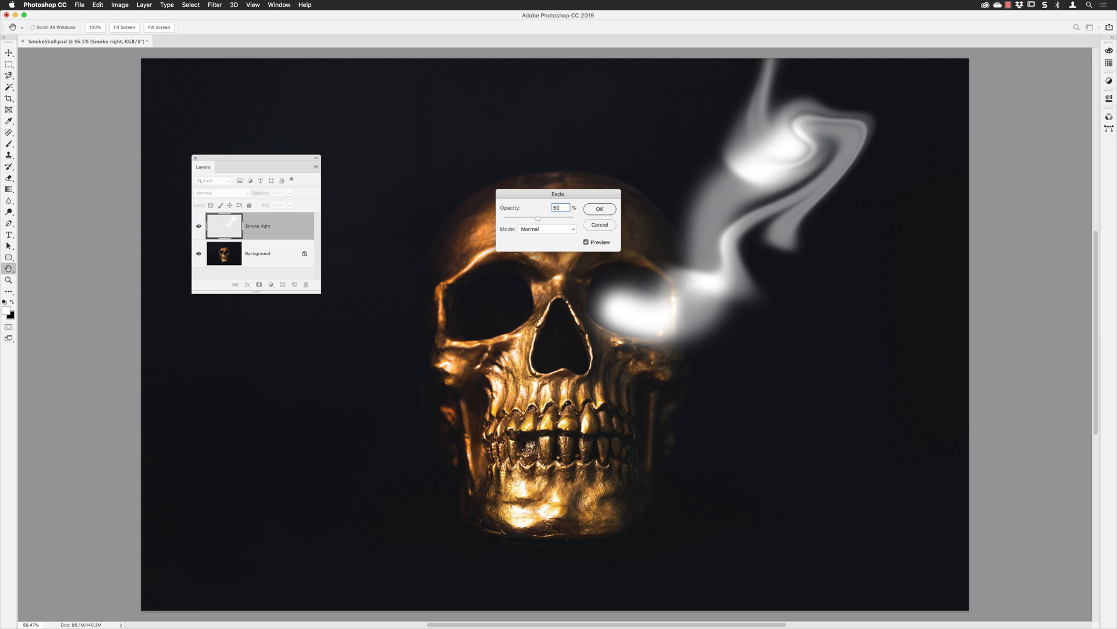
{"action": "left_click", "coordinate": [605, 213]}
{"action": "key", "text": "b"}
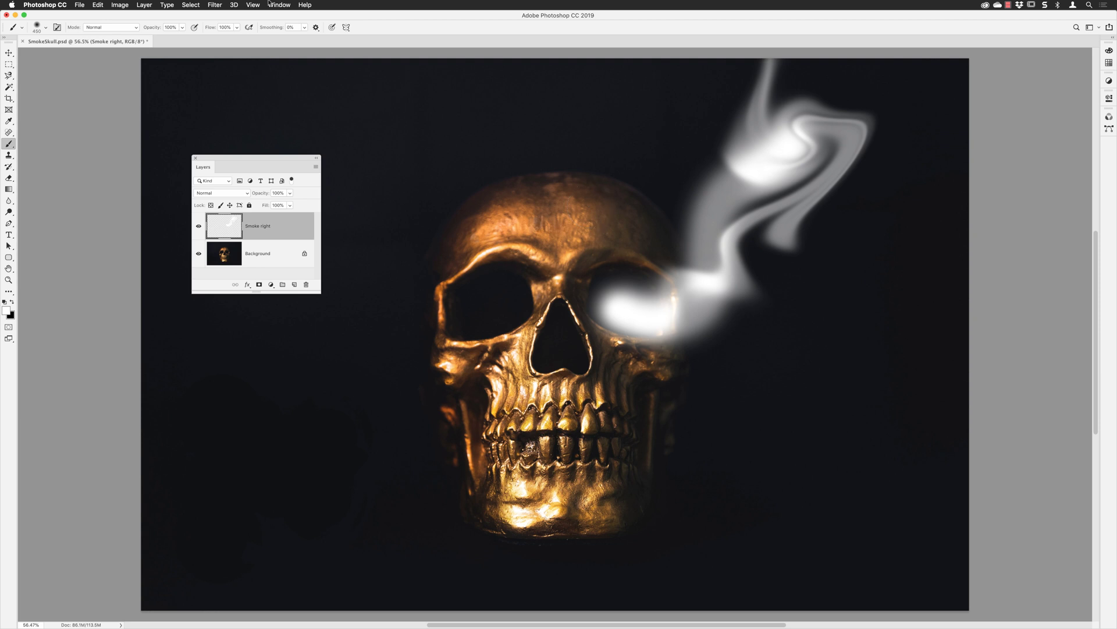
Liquify the smoke again over the Background backdrop, warping it upward toward the image top.
{"action": "left_click", "coordinate": [215, 4]}
{"action": "left_click", "coordinate": [230, 76]}
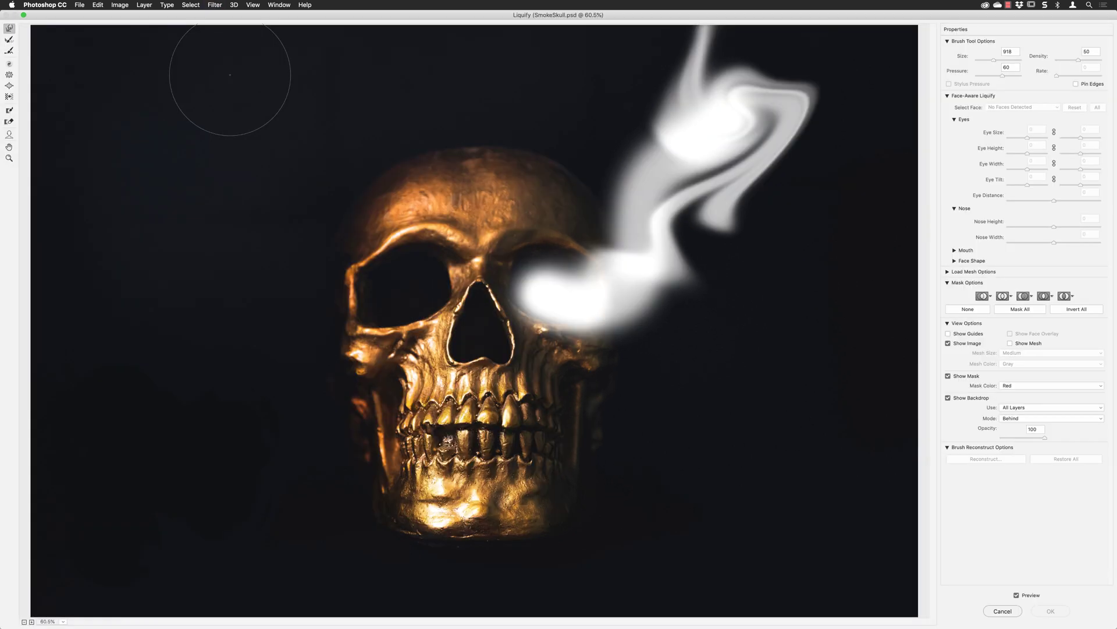
{"action": "left_click", "coordinate": [1012, 408]}
{"action": "left_click", "coordinate": [1011, 414]}
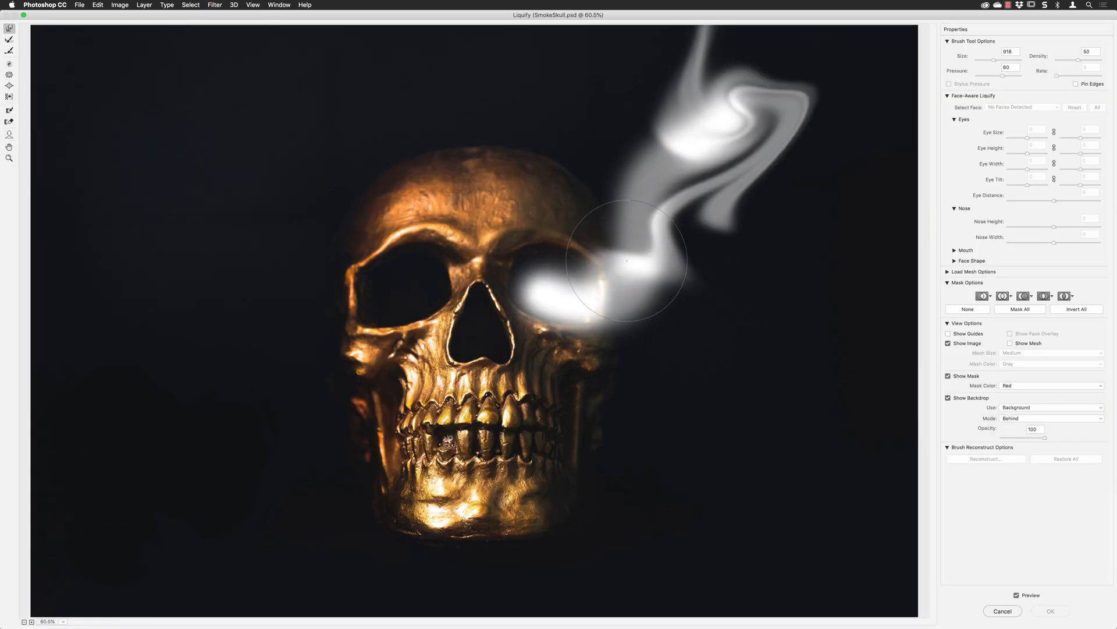
{"action": "mouse_move", "coordinate": [650, 274]}
{"action": "left_mouse_down"}
{"action": "mouse_move", "coordinate": [669, 244]}
{"action": "mouse_move", "coordinate": [648, 66]}
{"action": "mouse_move", "coordinate": [750, 248]}
{"action": "mouse_move", "coordinate": [736, 244]}
{"action": "mouse_move", "coordinate": [815, 69]}
{"action": "mouse_move", "coordinate": [623, 104]}
{"action": "mouse_move", "coordinate": [664, 146]}
{"action": "mouse_move", "coordinate": [815, 186]}
{"action": "mouse_move", "coordinate": [833, 93]}
{"action": "left_mouse_up"}
{"action": "left_click", "coordinate": [1050, 610]}
Fade the second Liquify pass to 50% opacity.
{"action": "left_click", "coordinate": [98, 4]}
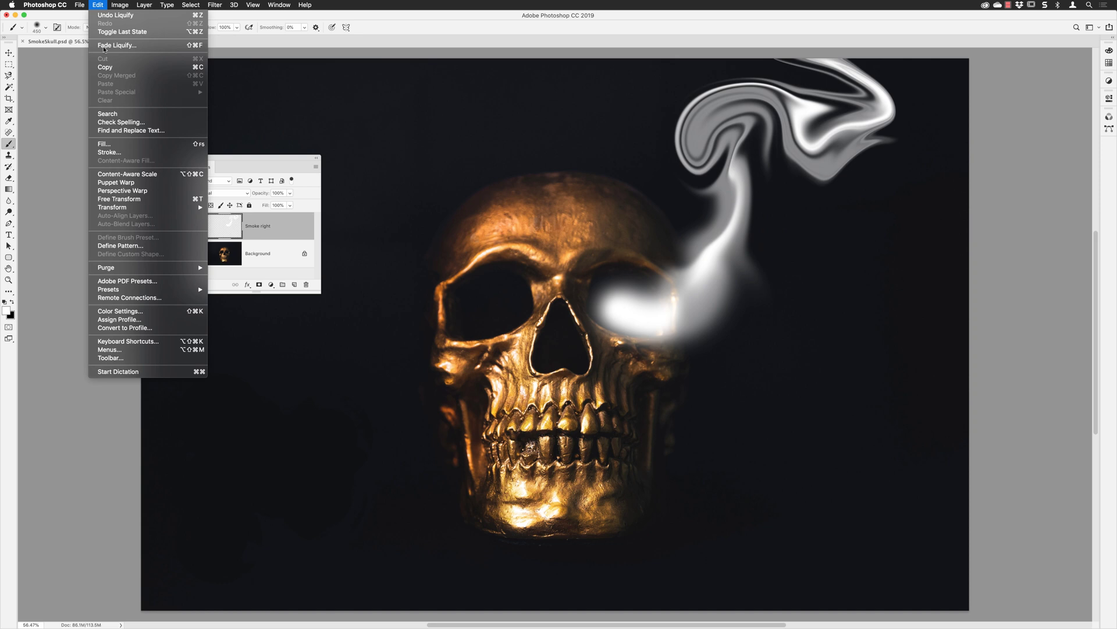
{"action": "left_click", "coordinate": [132, 47]}
{"action": "type", "text": "50"}
{"action": "left_click", "coordinate": [600, 208]}
{"action": "key", "text": "b"}
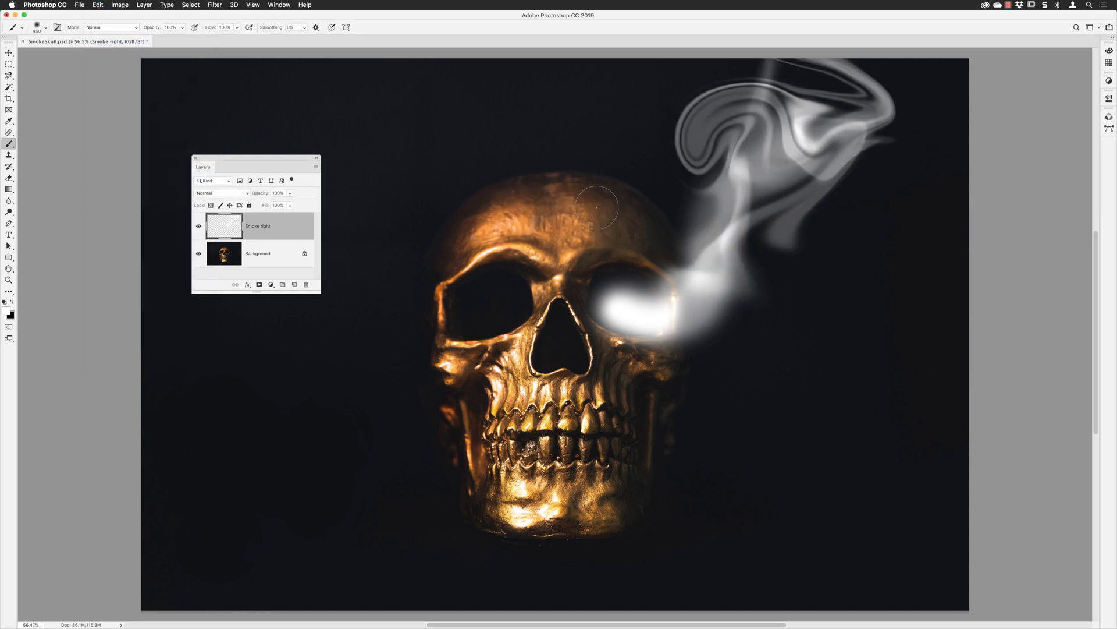
{"action": "left_click", "coordinate": [215, 5]}
Liquify the smoke top over the Background backdrop into new curves and a wavy crest.
{"action": "left_click", "coordinate": [224, 77]}
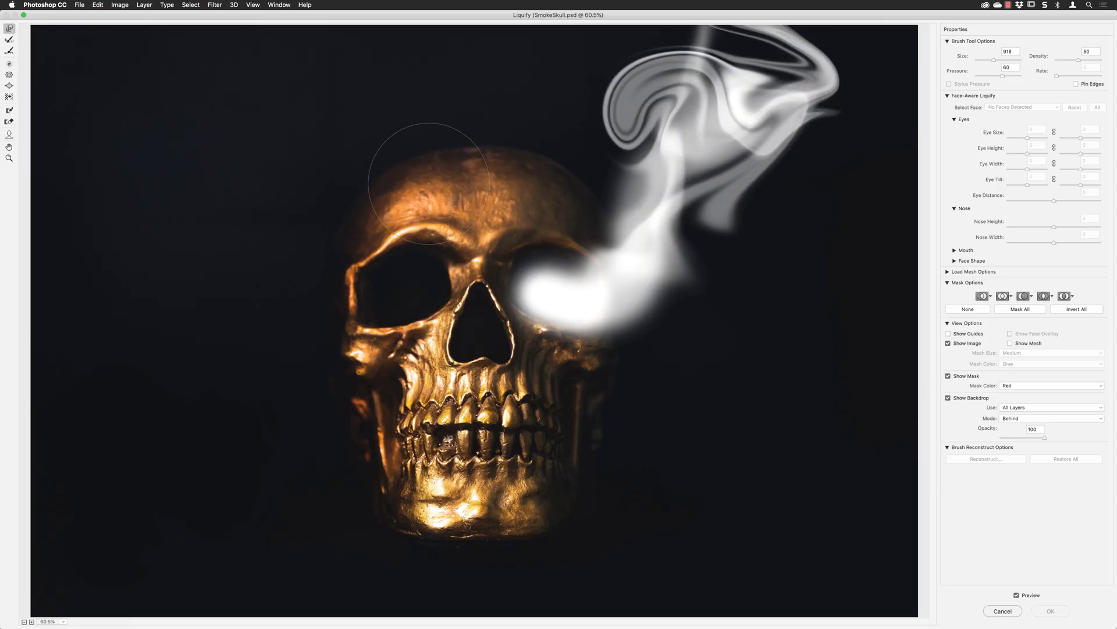
{"action": "left_click", "coordinate": [1011, 408]}
{"action": "left_click", "coordinate": [1011, 415]}
{"action": "left_click_drag", "start_coordinate": [751, 198], "coordinate": [675, 87]}
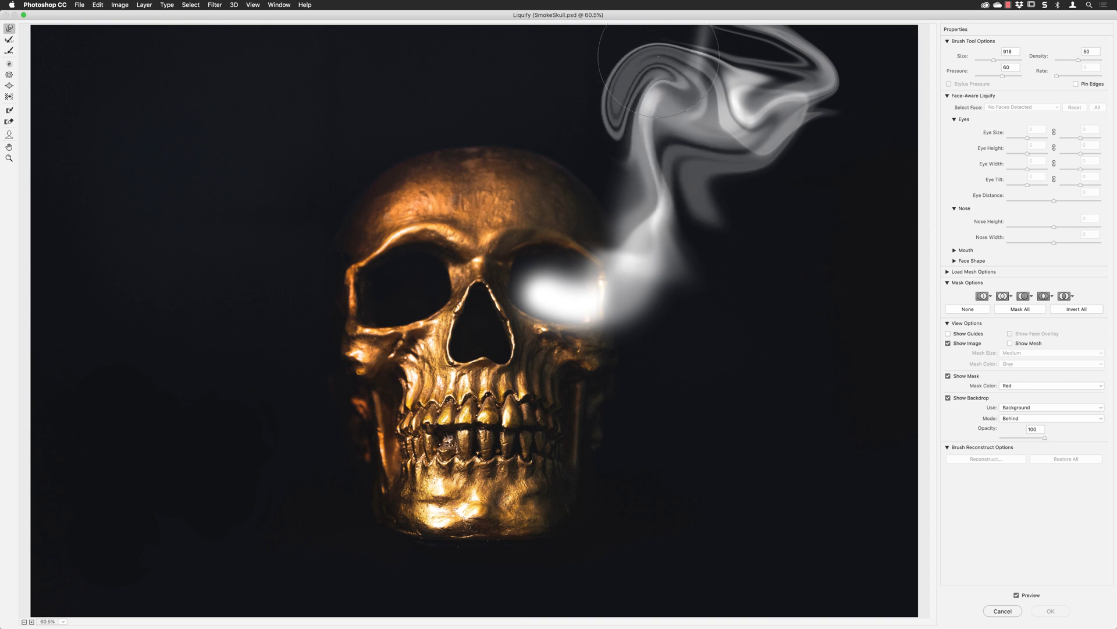
{"action": "left_click_drag", "start_coordinate": [782, 179], "coordinate": [852, 70]}
{"action": "mouse_move", "coordinate": [605, 93]}
{"action": "left_mouse_down"}
{"action": "mouse_move", "coordinate": [736, 157]}
{"action": "mouse_move", "coordinate": [646, 87]}
{"action": "mouse_move", "coordinate": [650, 43]}
{"action": "mouse_move", "coordinate": [780, 82]}
{"action": "mouse_move", "coordinate": [815, 146]}
{"action": "mouse_move", "coordinate": [749, 220]}
{"action": "mouse_move", "coordinate": [642, 74]}
{"action": "left_mouse_up"}
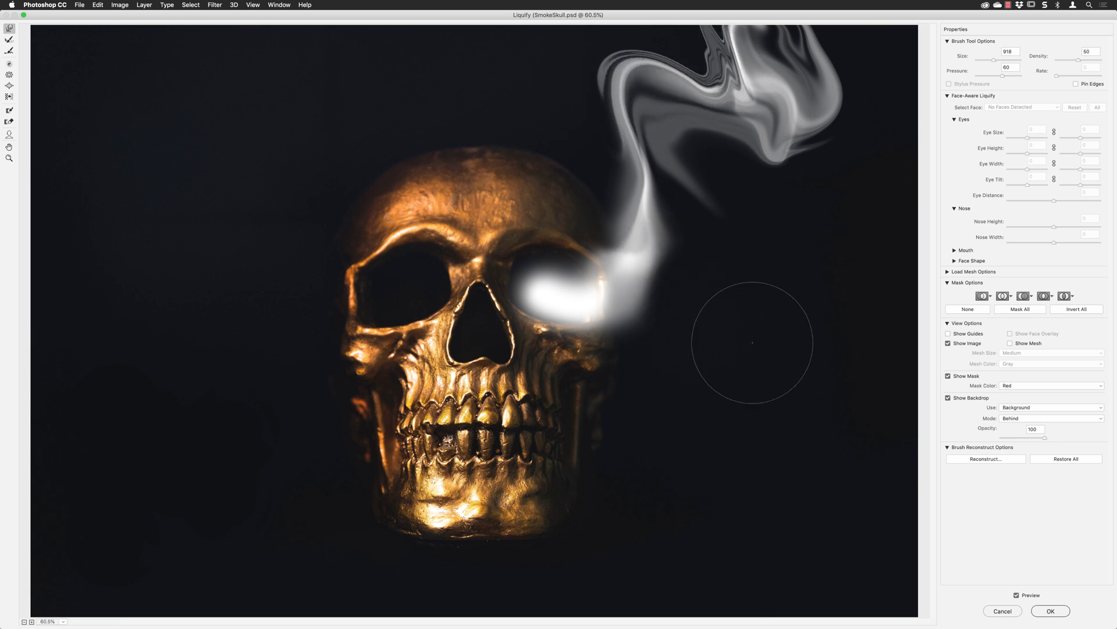
{"action": "left_click", "coordinate": [1052, 610]}
Fade that warp to 50% opacity.
{"action": "left_click", "coordinate": [97, 5]}
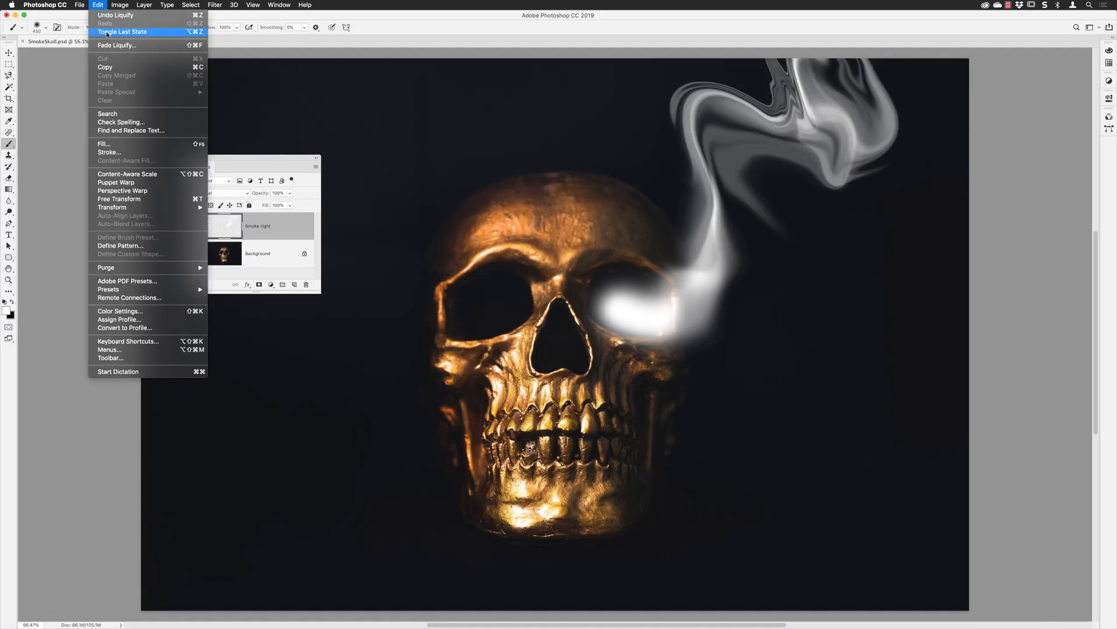
{"action": "left_click", "coordinate": [123, 47]}
{"action": "type", "text": "50"}
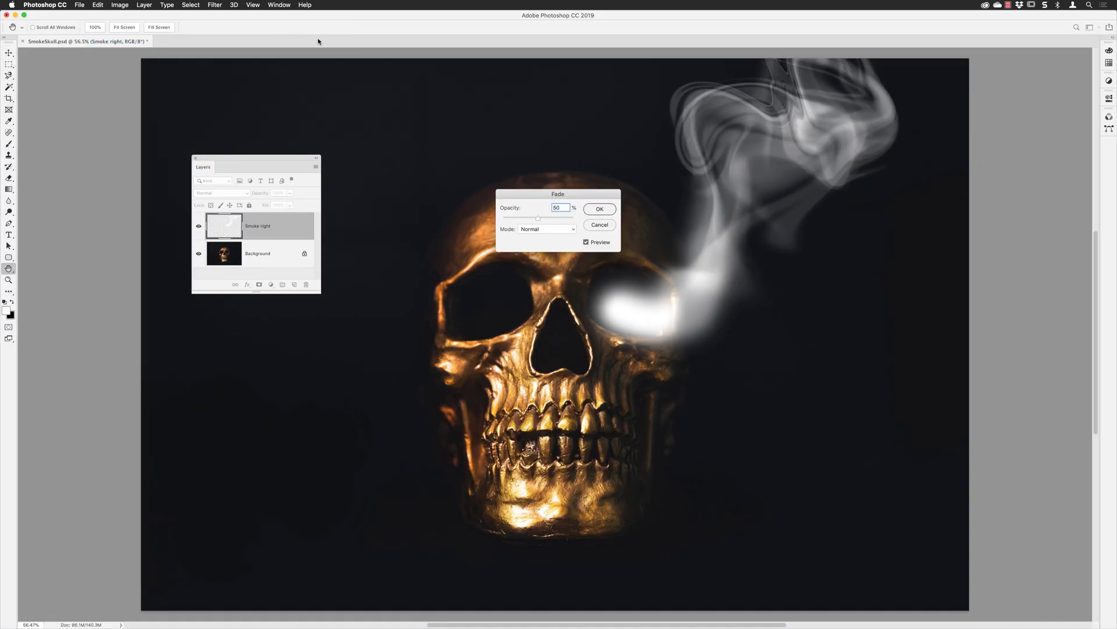
{"action": "left_click", "coordinate": [599, 208]}
{"action": "key", "text": "b"}
Liquify again, pushing the plume right and up and curling its upper part.
{"action": "left_click", "coordinate": [215, 5]}
{"action": "left_click", "coordinate": [228, 75]}
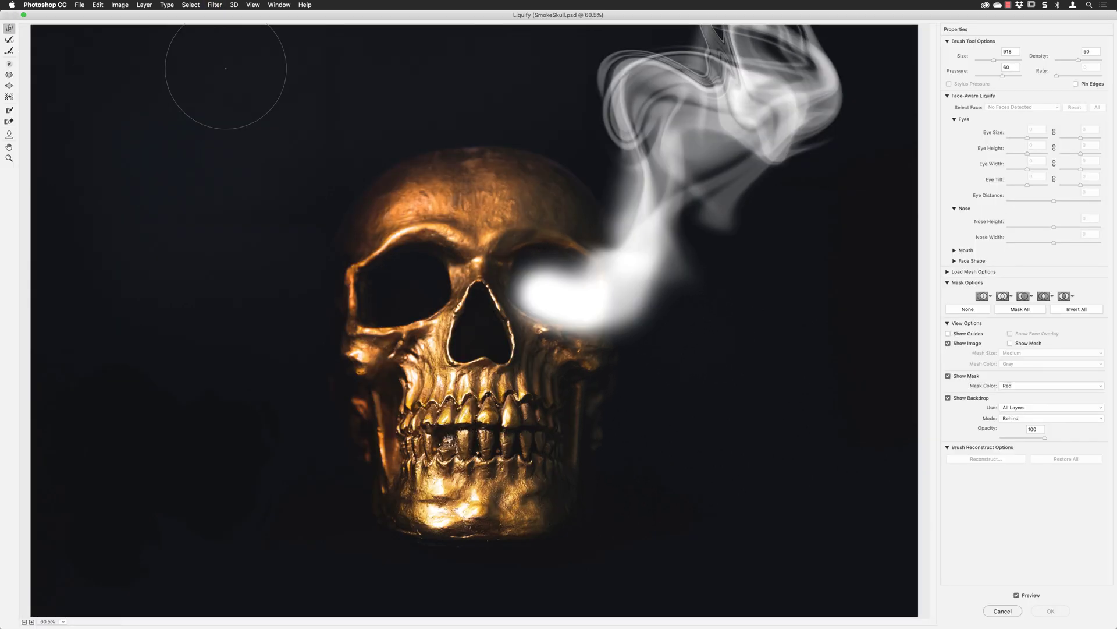
{"action": "left_click", "coordinate": [1052, 407]}
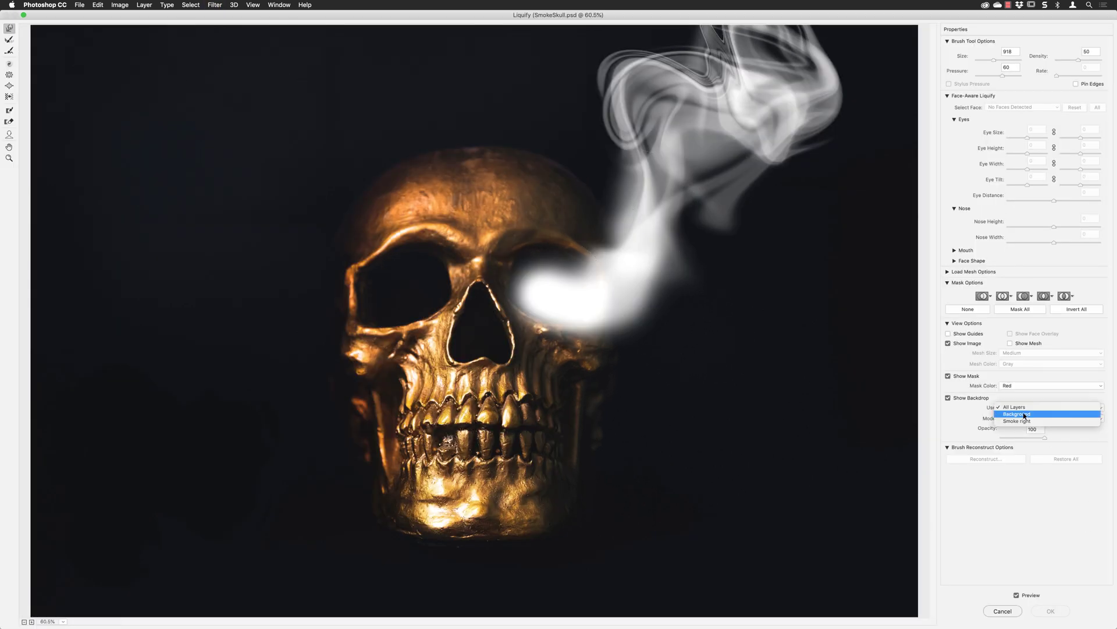
{"action": "left_click", "coordinate": [1024, 418]}
{"action": "mouse_move", "coordinate": [669, 111]}
{"action": "left_mouse_down"}
{"action": "mouse_move", "coordinate": [773, 134]}
{"action": "mouse_move", "coordinate": [753, 41]}
{"action": "mouse_move", "coordinate": [861, 87]}
{"action": "left_mouse_up"}
{"action": "mouse_move", "coordinate": [616, 87]}
{"action": "left_mouse_down"}
{"action": "mouse_move", "coordinate": [719, 160]}
{"action": "mouse_move", "coordinate": [840, 122]}
{"action": "mouse_move", "coordinate": [781, 166]}
{"action": "mouse_move", "coordinate": [807, 146]}
{"action": "mouse_move", "coordinate": [846, 64]}
{"action": "mouse_move", "coordinate": [766, 146]}
{"action": "mouse_move", "coordinate": [809, 157]}
{"action": "mouse_move", "coordinate": [853, 82]}
{"action": "mouse_move", "coordinate": [894, 52]}
{"action": "mouse_move", "coordinate": [829, 131]}
{"action": "mouse_move", "coordinate": [865, 87]}
{"action": "mouse_move", "coordinate": [802, 120]}
{"action": "mouse_move", "coordinate": [785, 110]}
{"action": "mouse_move", "coordinate": [724, 123]}
{"action": "mouse_move", "coordinate": [877, 64]}
{"action": "mouse_move", "coordinate": [848, 114]}
{"action": "mouse_move", "coordinate": [860, 178]}
{"action": "mouse_move", "coordinate": [884, 160]}
{"action": "mouse_move", "coordinate": [694, 78]}
{"action": "mouse_move", "coordinate": [789, 116]}
{"action": "mouse_move", "coordinate": [827, 105]}
{"action": "left_mouse_up"}
{"action": "left_click", "coordinate": [1051, 611]}
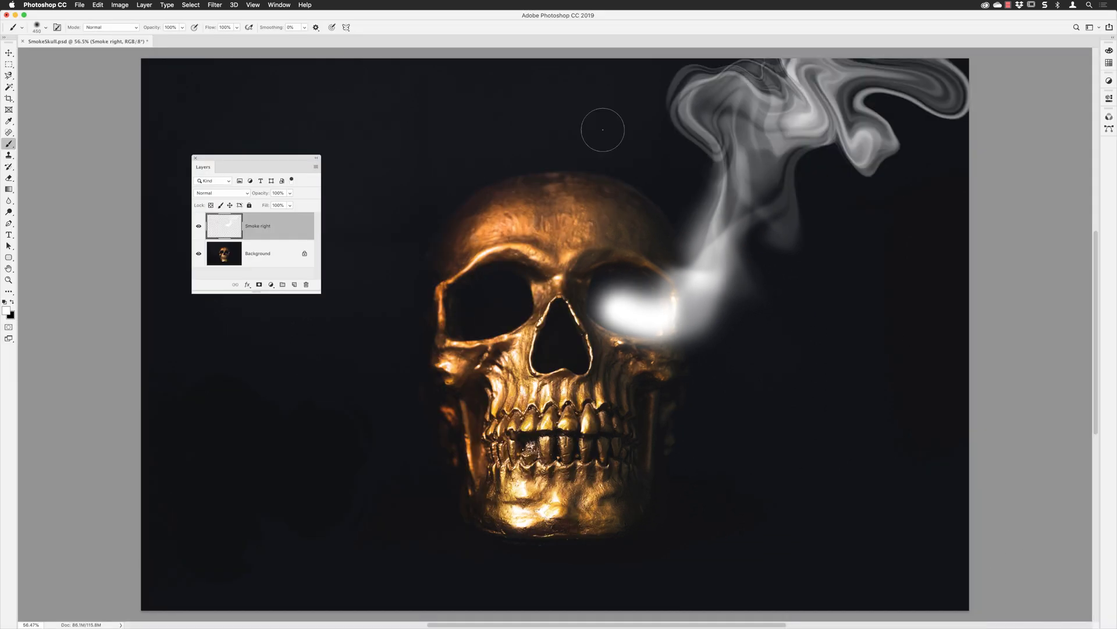
Fade this latest warp to 50% opacity as well.
{"action": "left_click", "coordinate": [98, 5]}
{"action": "left_click", "coordinate": [99, 48]}
{"action": "type", "text": "50"}
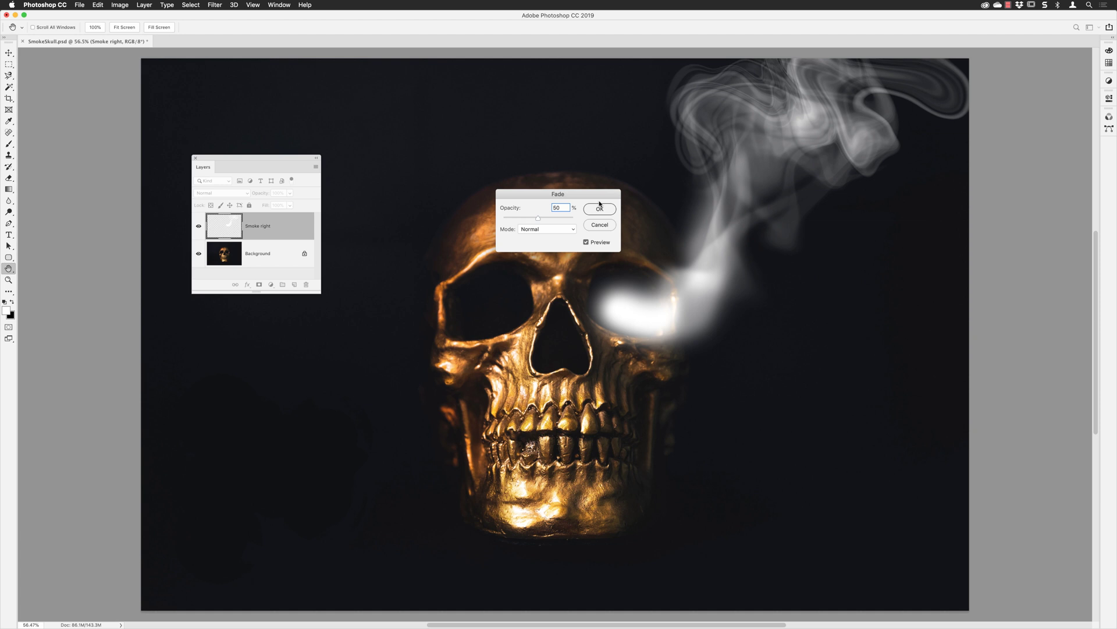
{"action": "left_click", "coordinate": [599, 208]}
Liquify the upper smoke into broader shapes and nudge one wisp left, over the Background backdrop.
{"action": "left_click", "coordinate": [216, 6]}
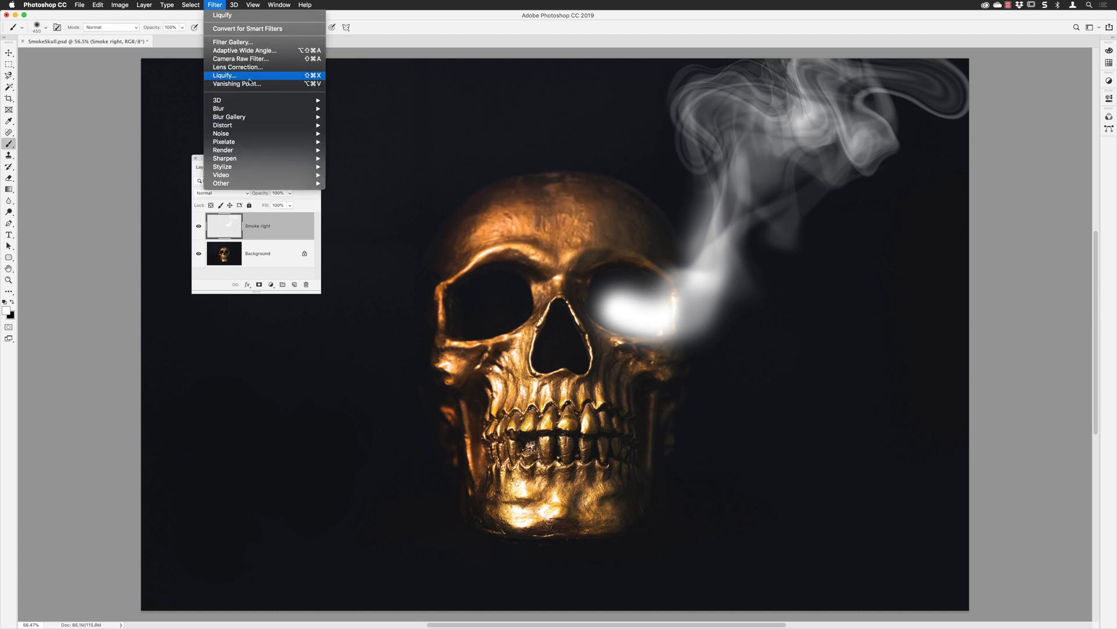
{"action": "left_click", "coordinate": [250, 75]}
{"action": "left_click", "coordinate": [1023, 408]}
{"action": "left_click", "coordinate": [1023, 415]}
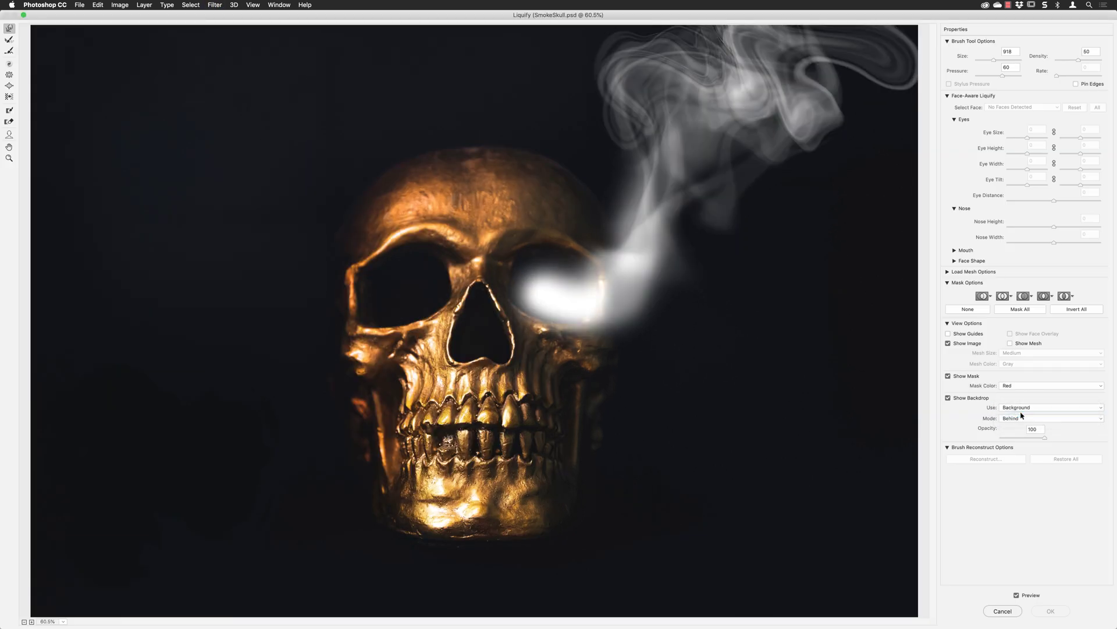
{"action": "mouse_move", "coordinate": [726, 77]}
{"action": "left_mouse_down"}
{"action": "mouse_move", "coordinate": [835, 162]}
{"action": "mouse_move", "coordinate": [860, 112]}
{"action": "mouse_move", "coordinate": [715, 80]}
{"action": "mouse_move", "coordinate": [793, 164]}
{"action": "mouse_move", "coordinate": [873, 88]}
{"action": "left_mouse_up"}
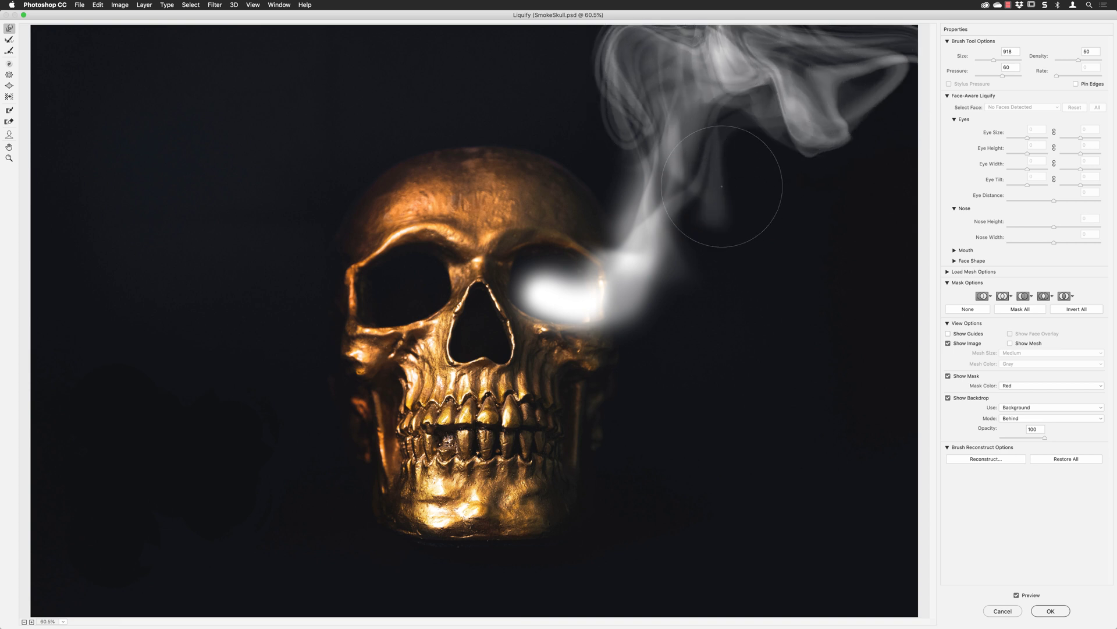
{"action": "left_click_drag", "start_coordinate": [722, 187], "coordinate": [645, 185]}
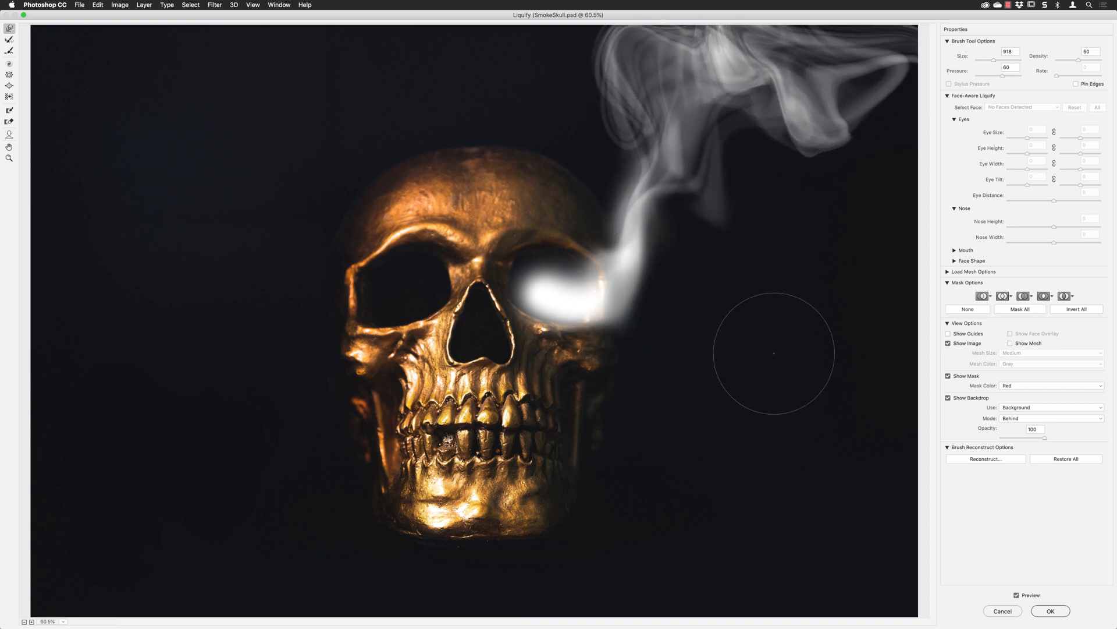
{"action": "left_click", "coordinate": [1050, 610]}
Fade that warp to 50% opacity.
{"action": "left_click", "coordinate": [97, 5]}
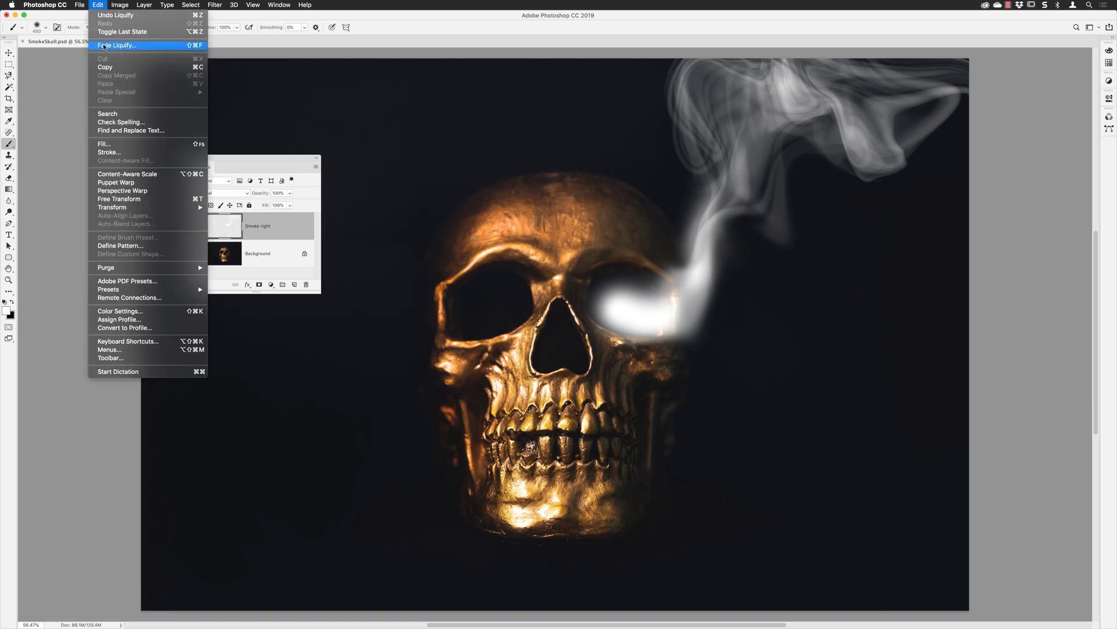
{"action": "left_click", "coordinate": [105, 46]}
{"action": "left_click", "coordinate": [522, 218]}
{"action": "left_click", "coordinate": [599, 209]}
{"action": "key", "text": "b"}
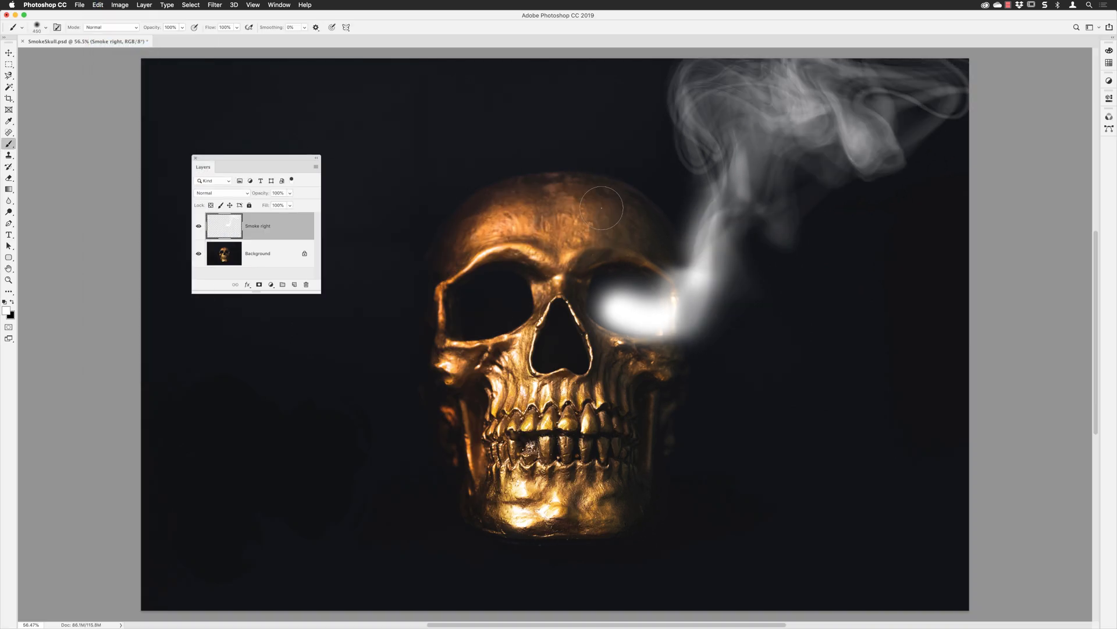
Liquify once more, reshaping the smoke in the upper right.
{"action": "left_click", "coordinate": [215, 4]}
{"action": "left_click", "coordinate": [225, 75]}
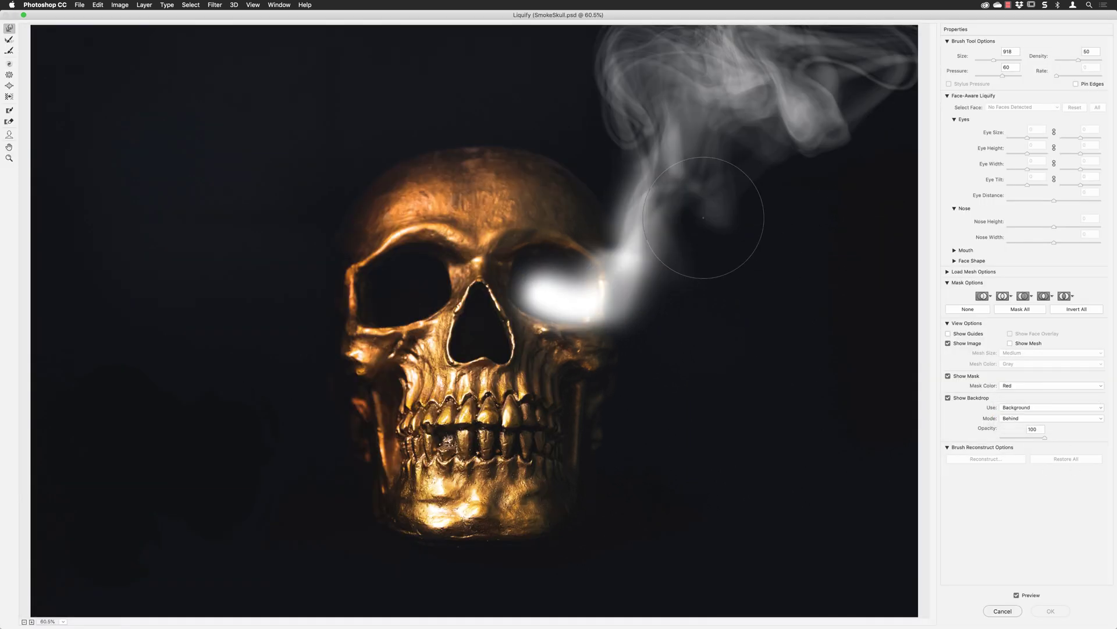
{"action": "mouse_move", "coordinate": [854, 86]}
{"action": "left_mouse_down"}
{"action": "mouse_move", "coordinate": [812, 158]}
{"action": "mouse_move", "coordinate": [883, 93]}
{"action": "mouse_move", "coordinate": [699, 38]}
{"action": "mouse_move", "coordinate": [848, 173]}
{"action": "left_mouse_up"}
{"action": "left_click", "coordinate": [1050, 610]}
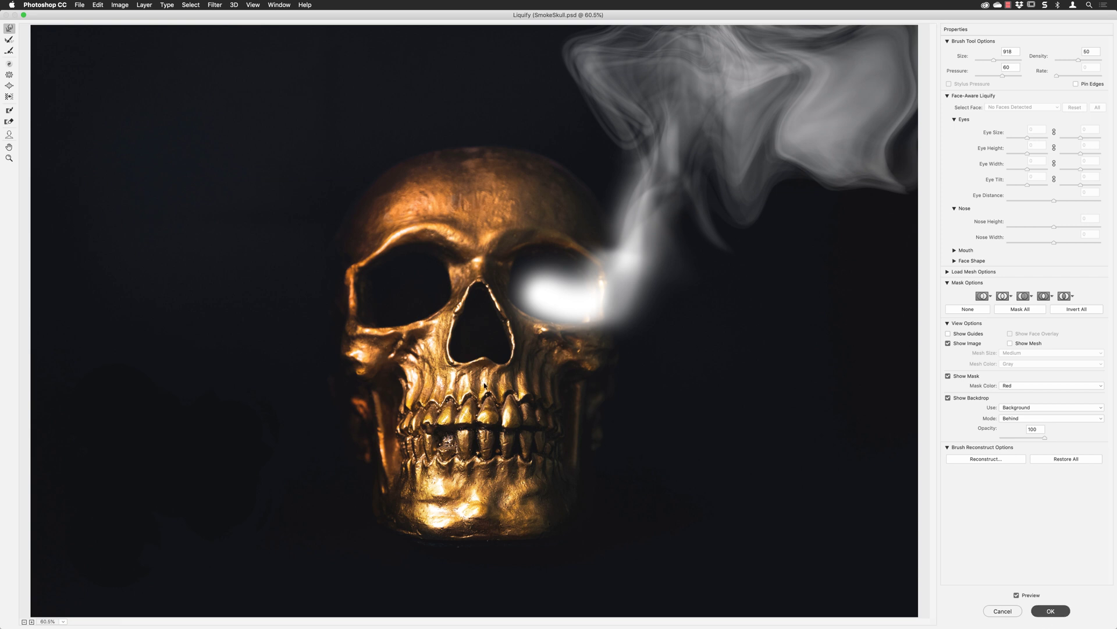
Fade the final warp to 50% opacity.
{"action": "left_click", "coordinate": [97, 5]}
{"action": "left_click", "coordinate": [110, 45]}
{"action": "type", "text": "50"}
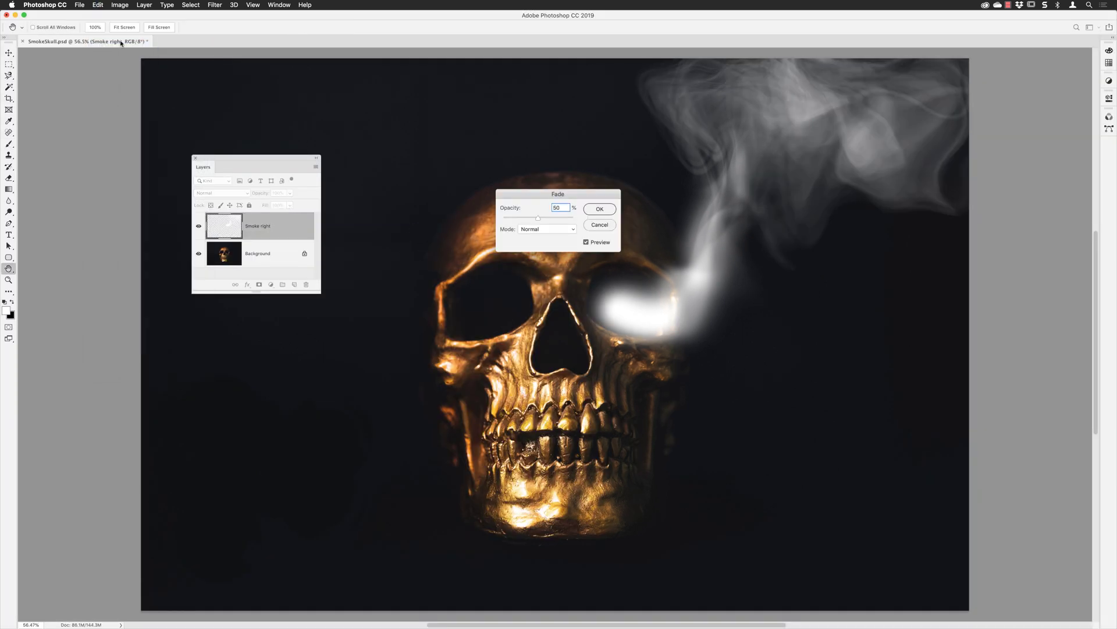
{"action": "left_click", "coordinate": [599, 210]}
{"action": "key", "text": "b"}
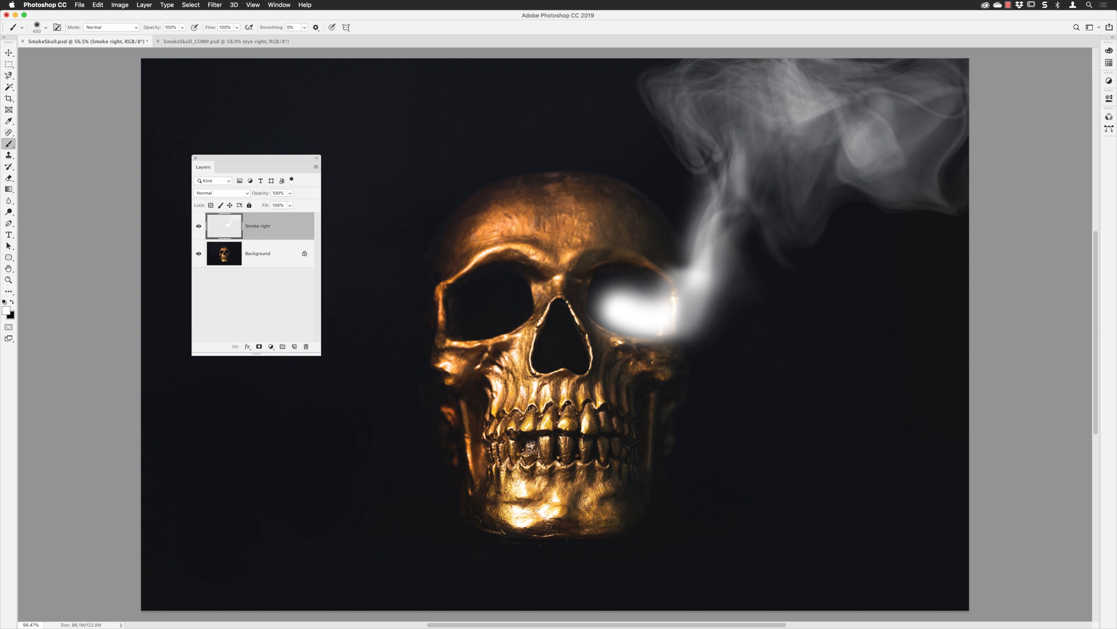
Switch to the Blur tool with a 700 px brush size and 100% strength.
{"action": "left_click_drag", "start_coordinate": [9, 200], "coordinate": [51, 200]}
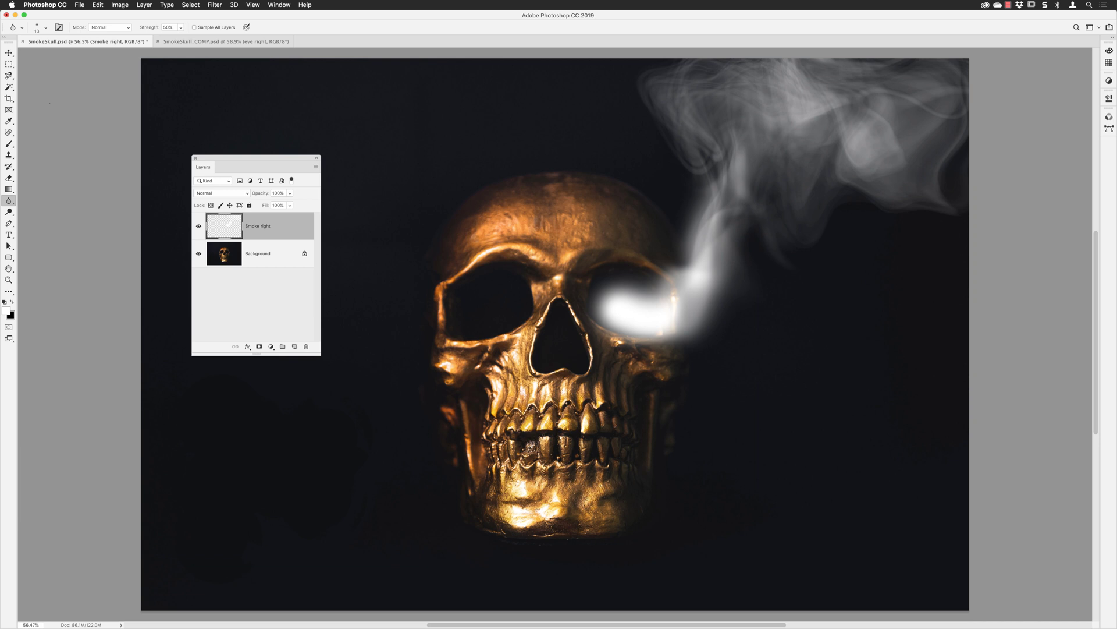
{"action": "left_click", "coordinate": [45, 28]}
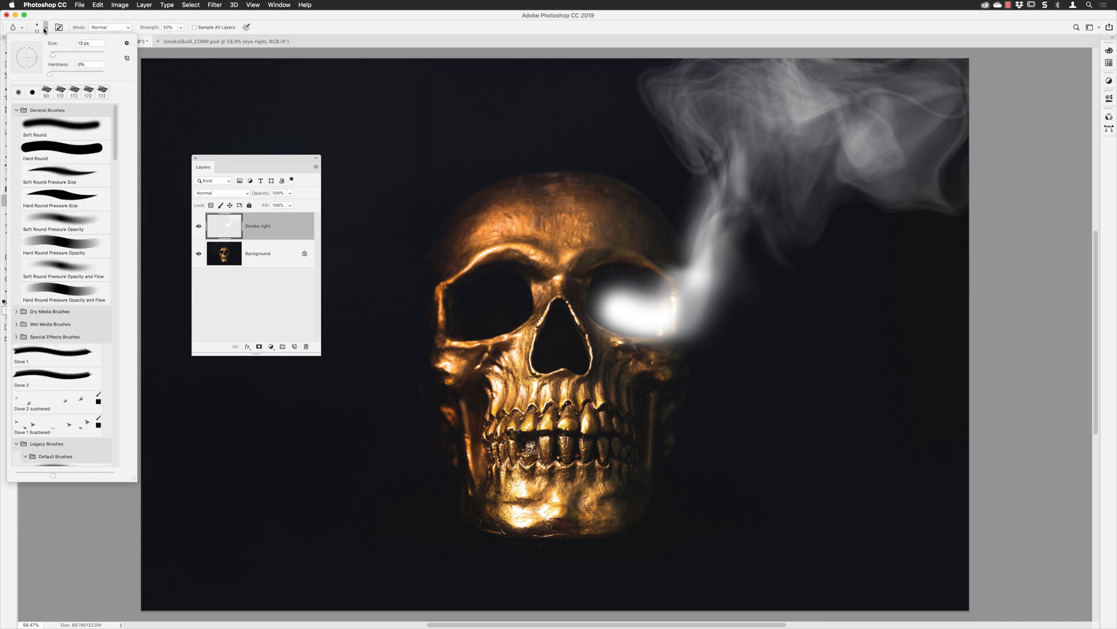
{"action": "left_click", "coordinate": [74, 43]}
{"action": "type", "text": "700"}
{"action": "key", "text": "Return"}
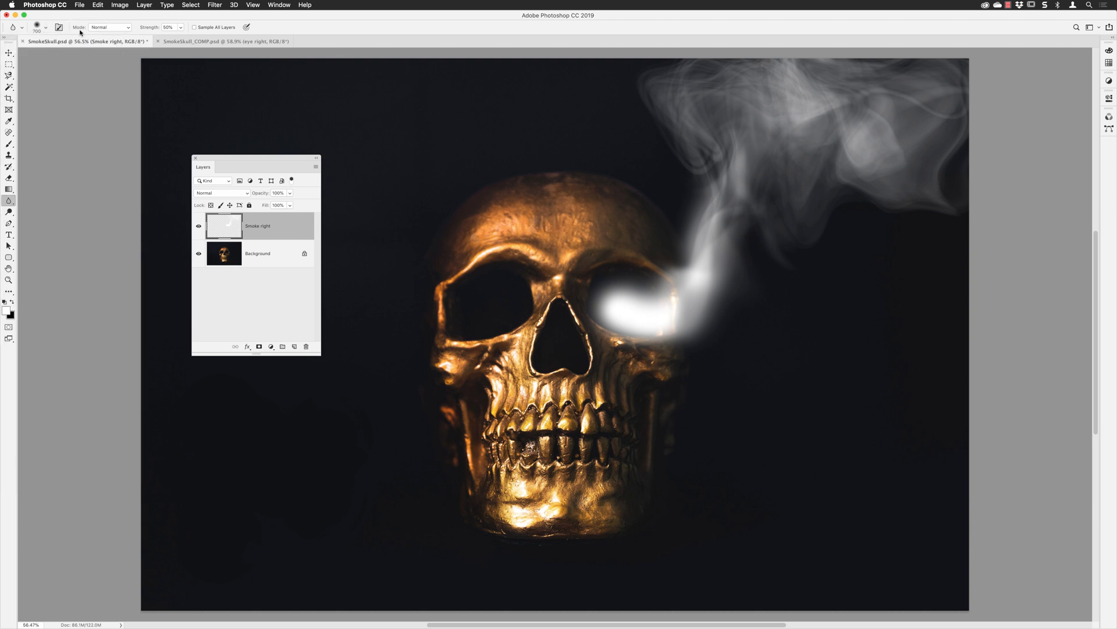
{"action": "left_click", "coordinate": [180, 27]}
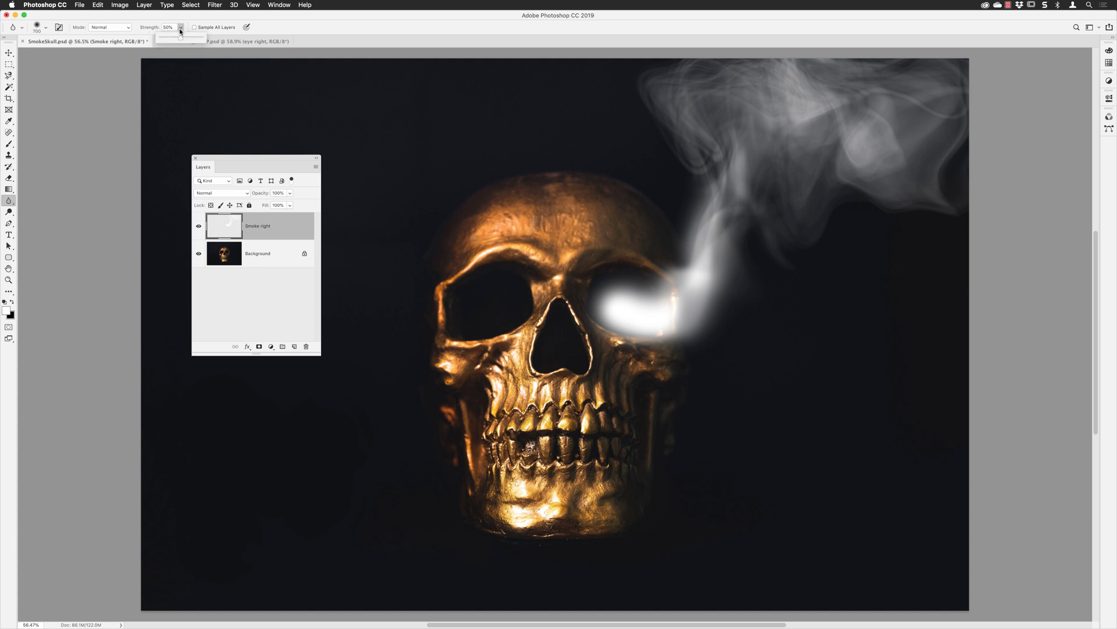
{"action": "left_click_drag", "start_coordinate": [182, 38], "coordinate": [202, 38]}
{"action": "left_click", "coordinate": [224, 18]}
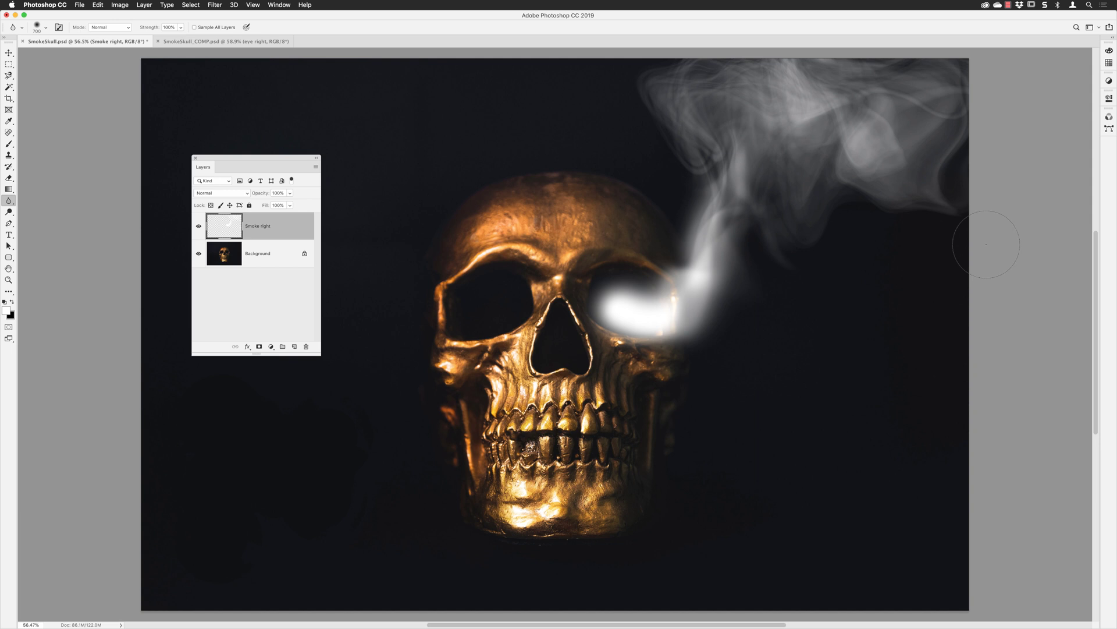
In SmokeSkull_COMP.psd, hide the eye right, nose and left eye layers, then show each again.
{"action": "left_click", "coordinate": [201, 41]}
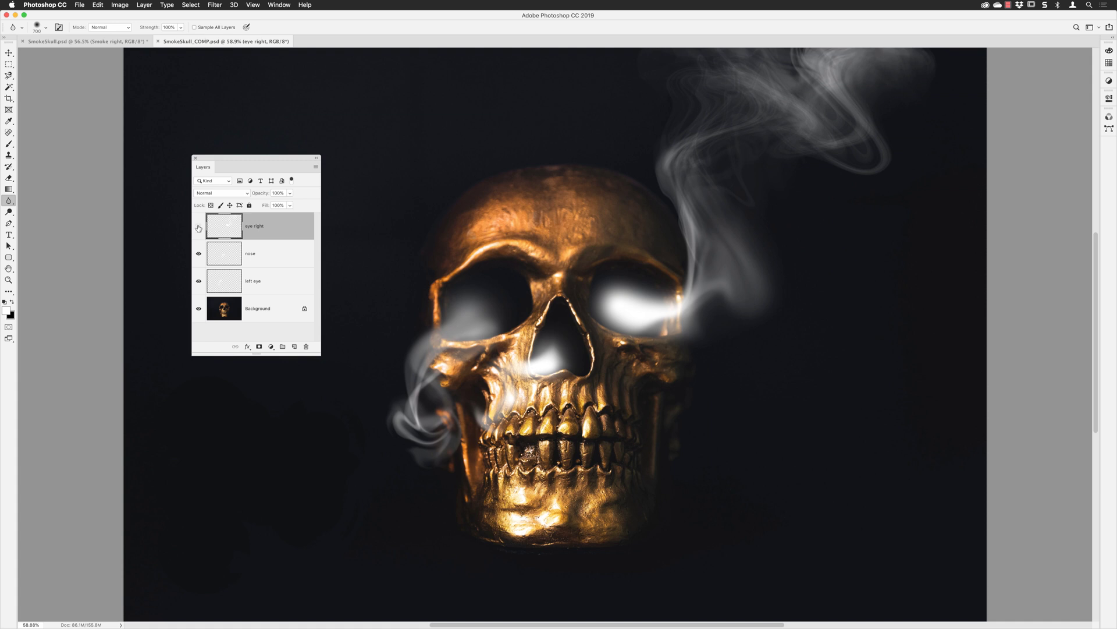
{"action": "left_click_drag", "start_coordinate": [198, 226], "coordinate": [198, 279]}
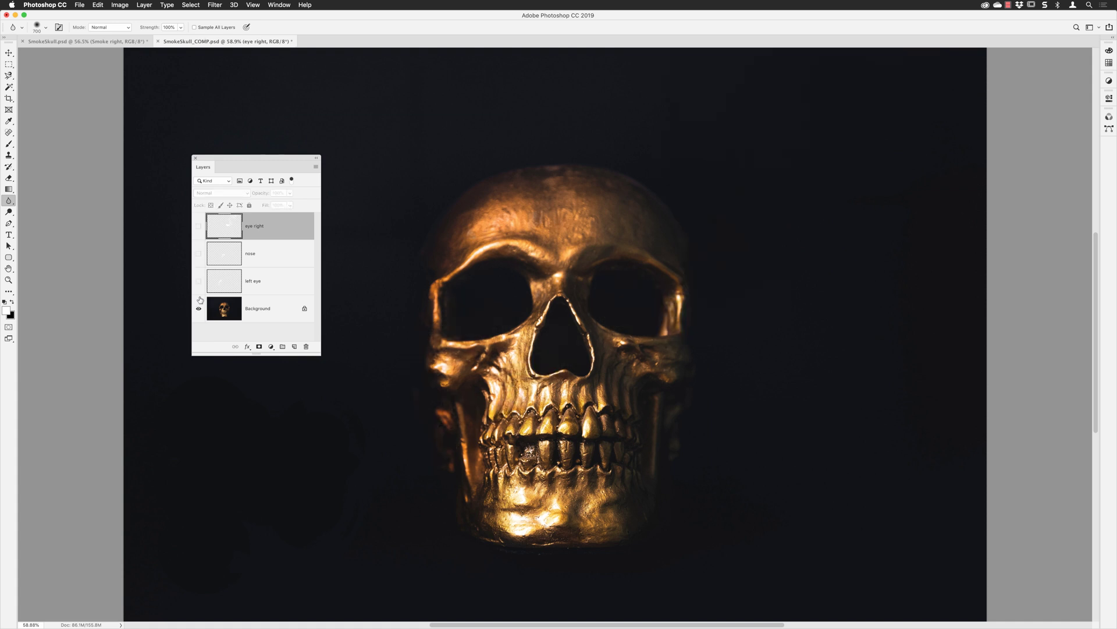
{"action": "left_click", "coordinate": [198, 227]}
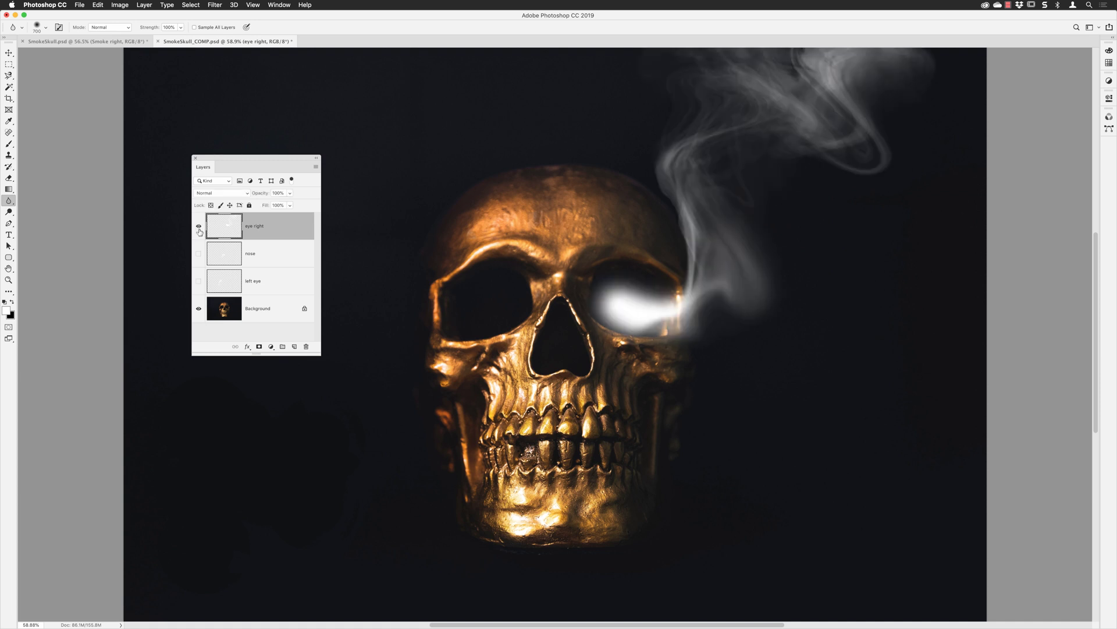
{"action": "left_click", "coordinate": [198, 253]}
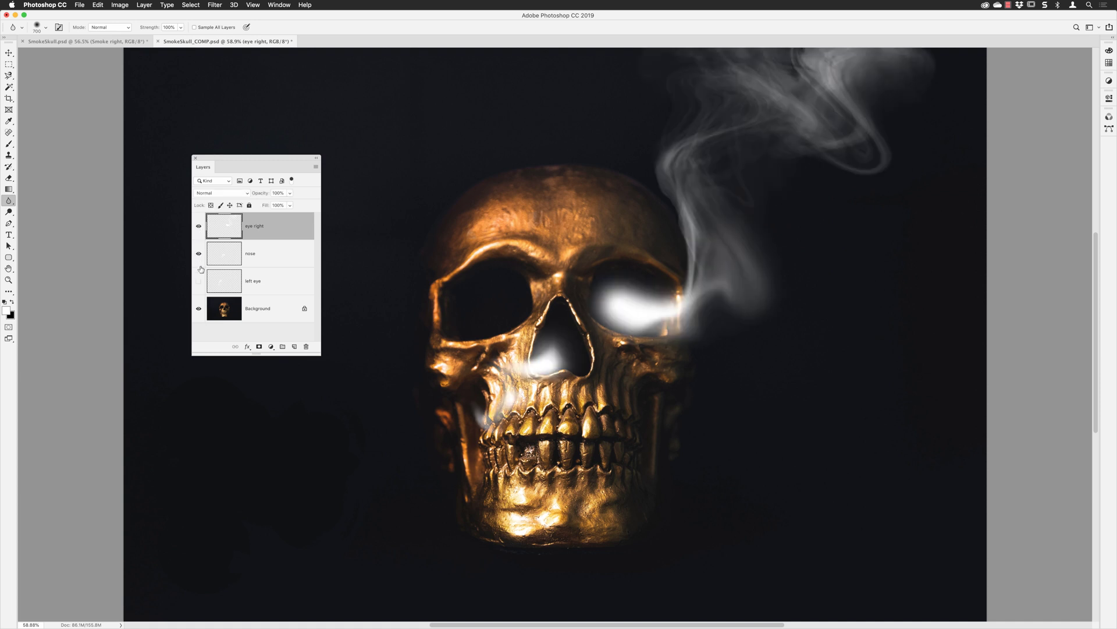
{"action": "left_click", "coordinate": [199, 281]}
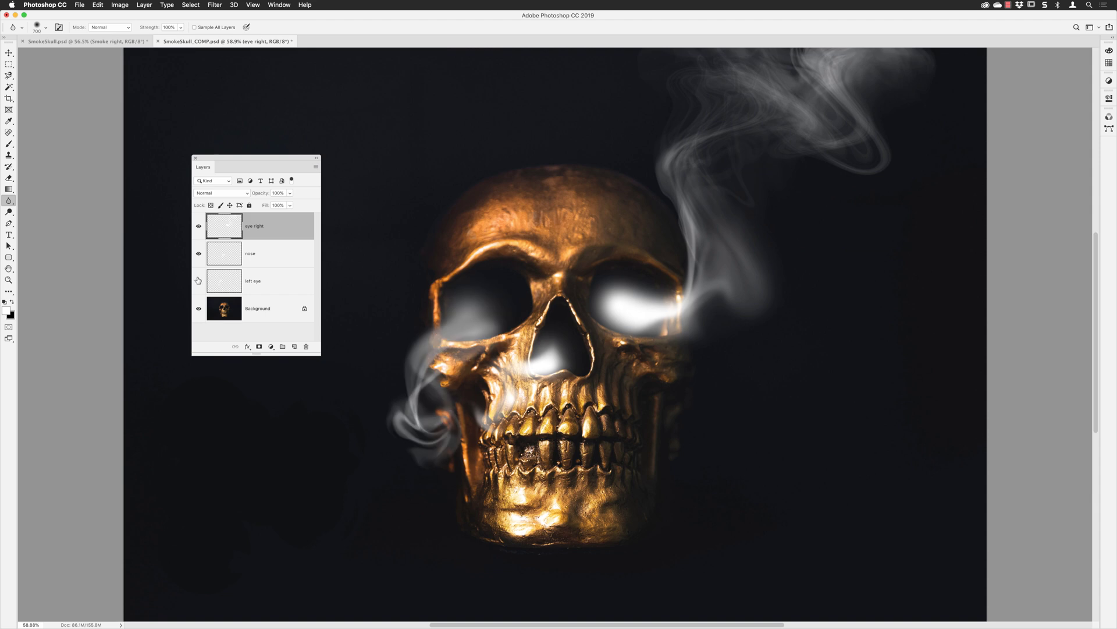